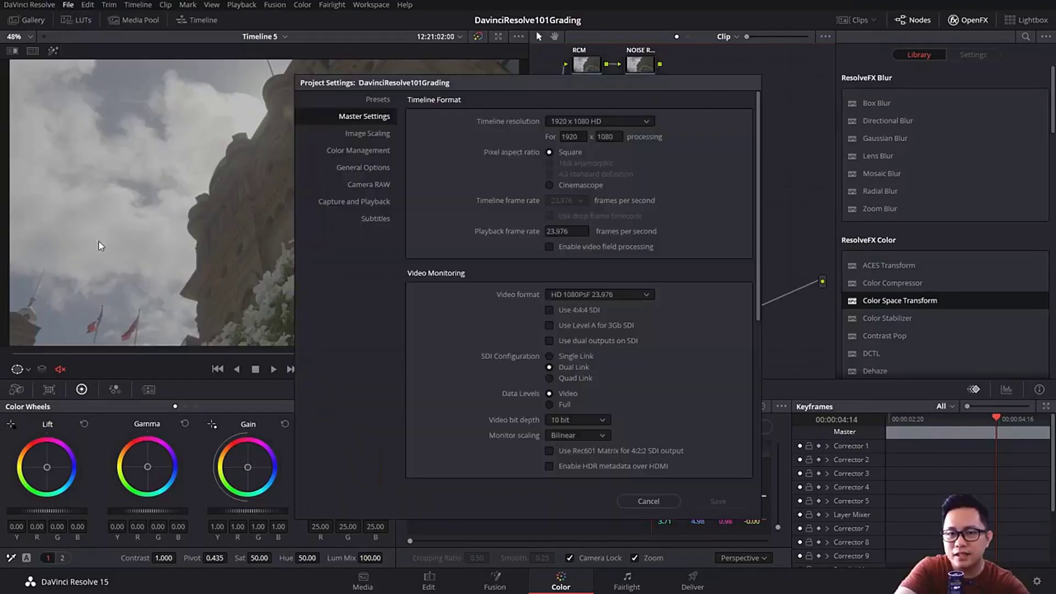
Set colour science to DaVinci YRGB Color Managed, input colour space to Bypass, tone mapping None, and save.
click(372, 151)
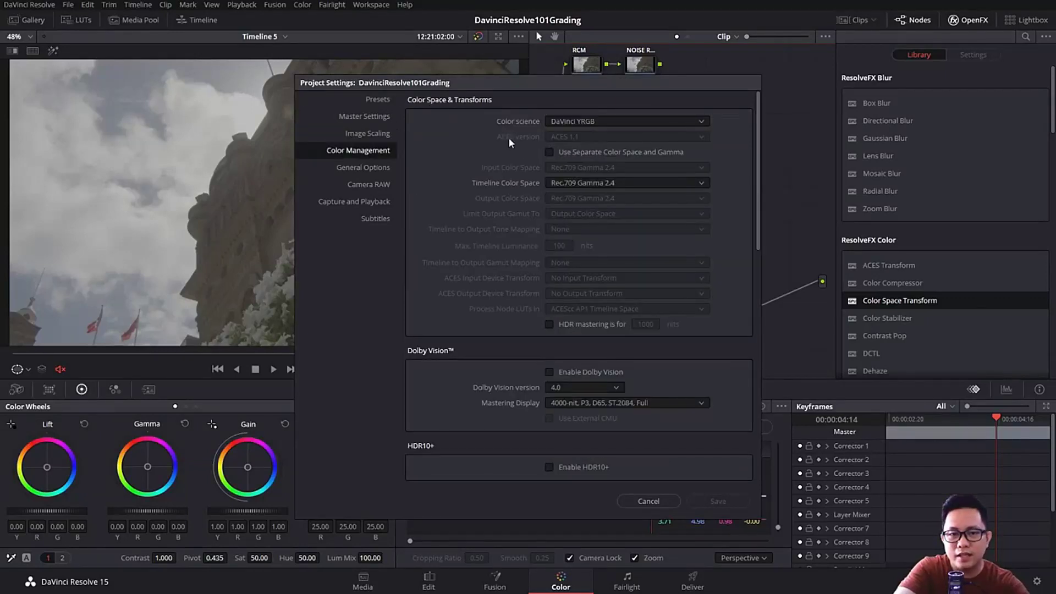
click(572, 121)
click(592, 147)
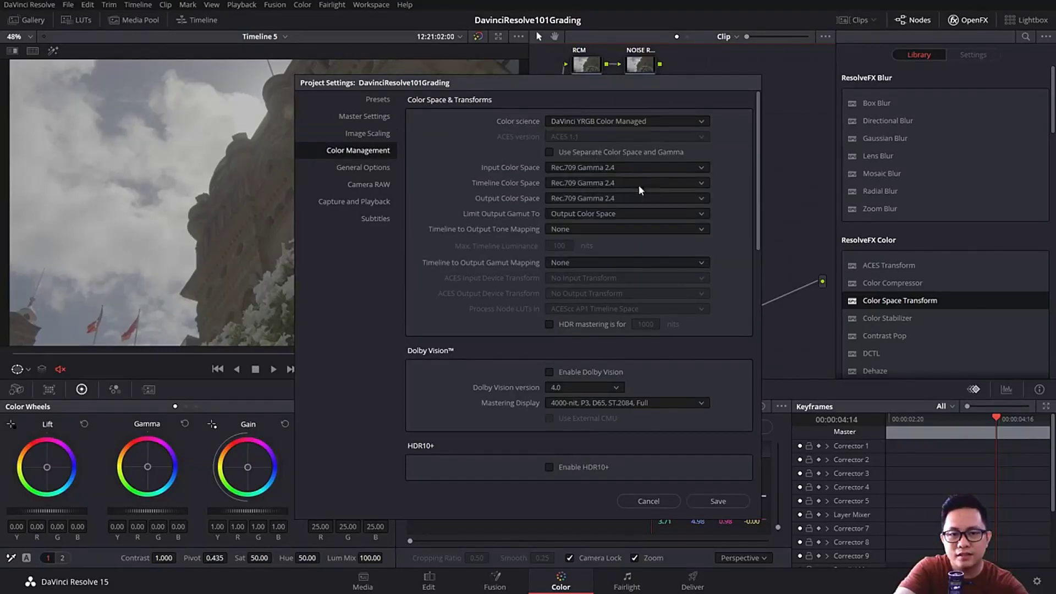
click(584, 167)
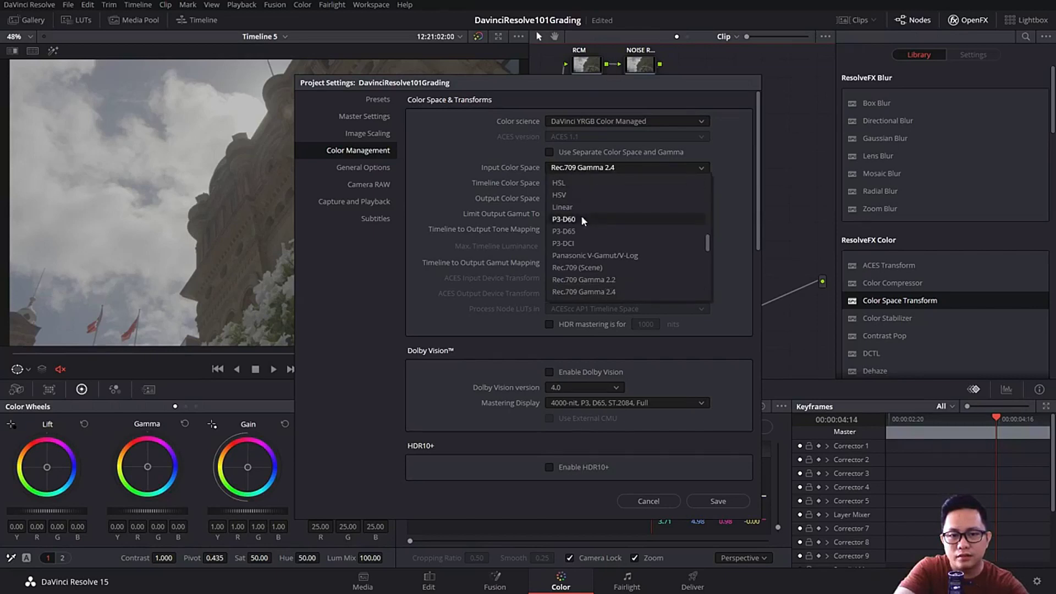
click(584, 165)
click(585, 166)
scroll(589, 181, up, 10)
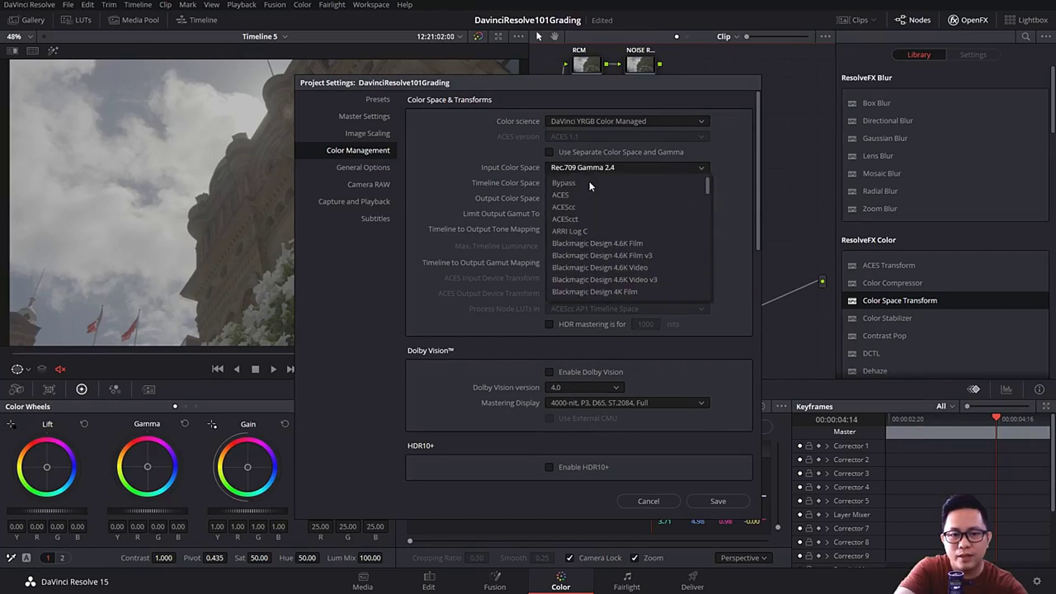
click(583, 184)
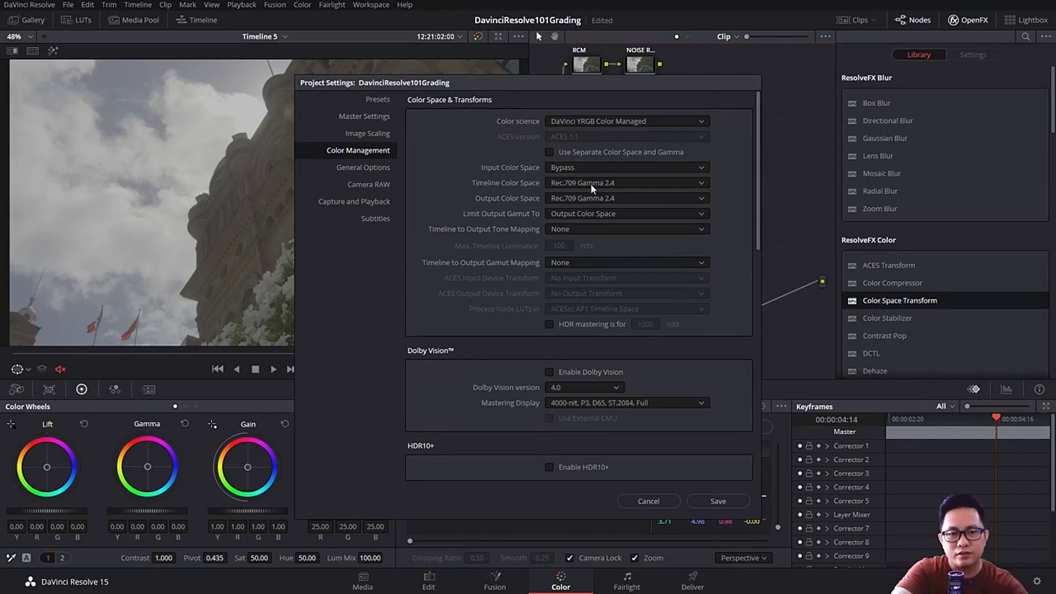
click(586, 229)
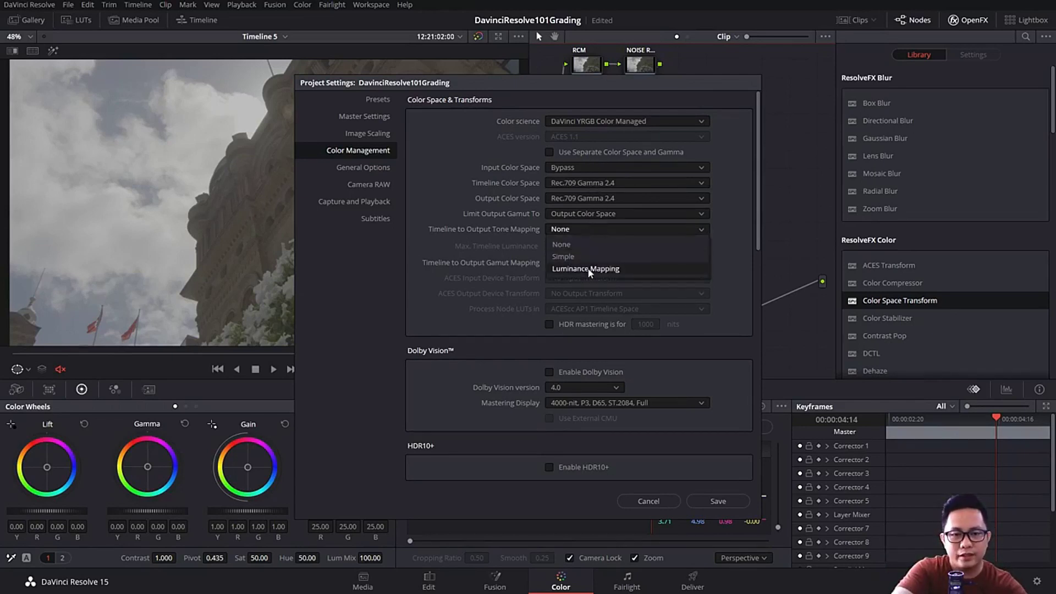
click(592, 226)
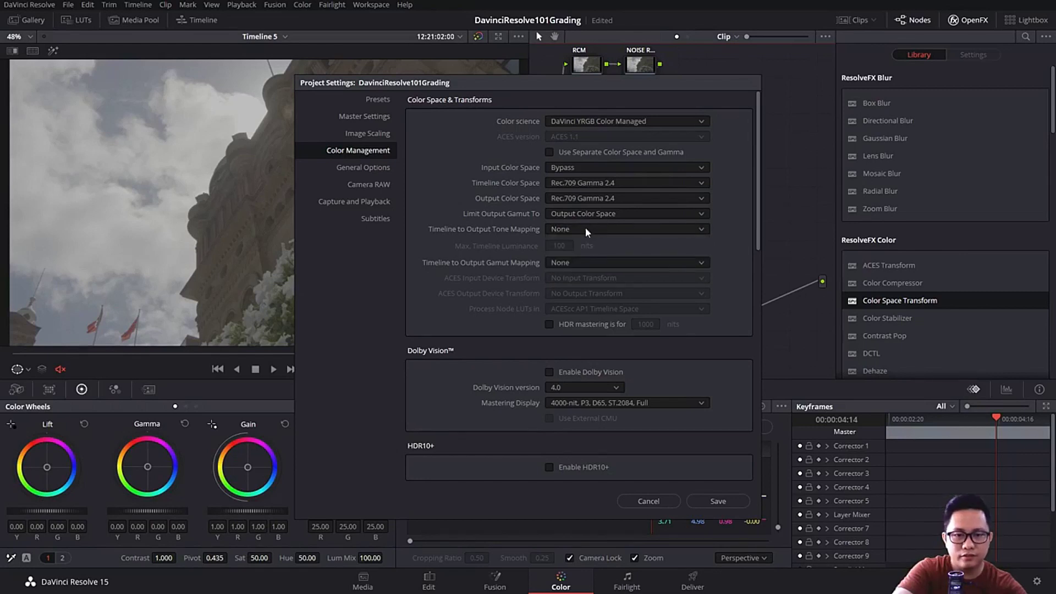
click(717, 501)
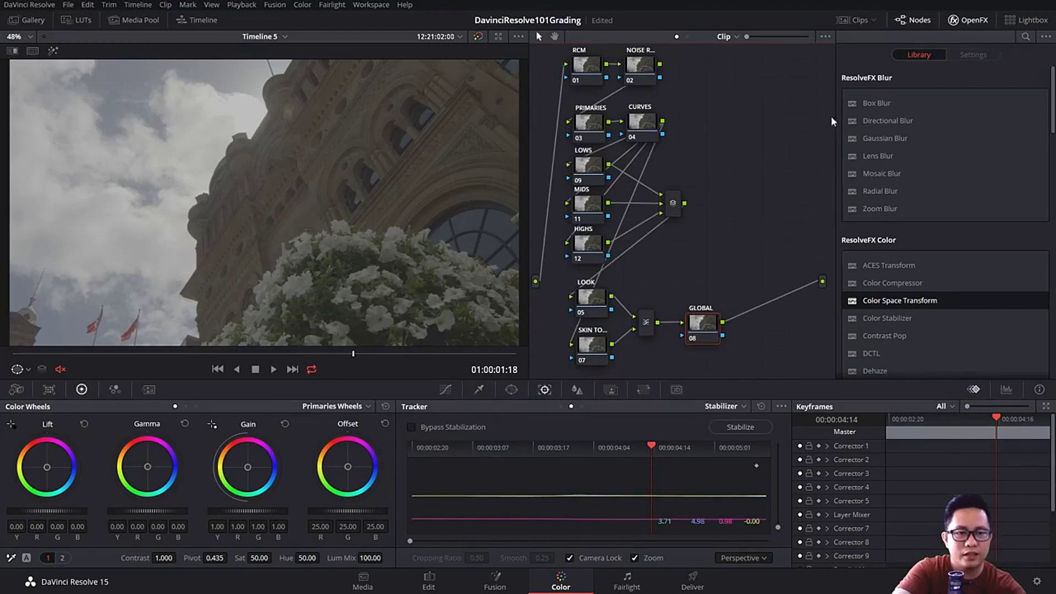
Add a Color Space Transform to node 01 with Panasonic V-Gamut/V-Log input, comparing with bypass.
drag(896, 298, 586, 64)
click(940, 115)
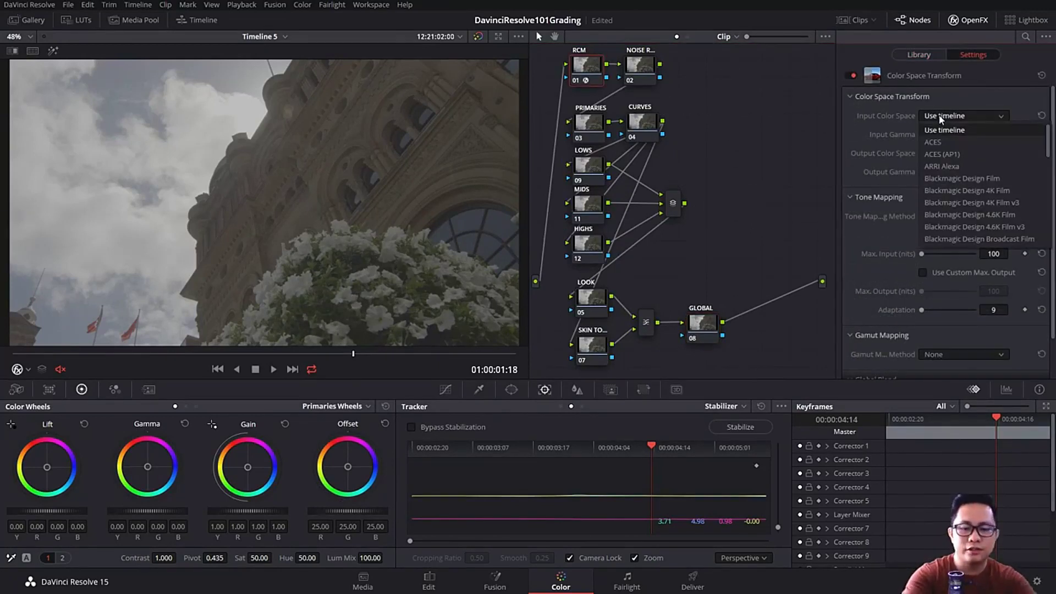
scroll(951, 220, down, 3)
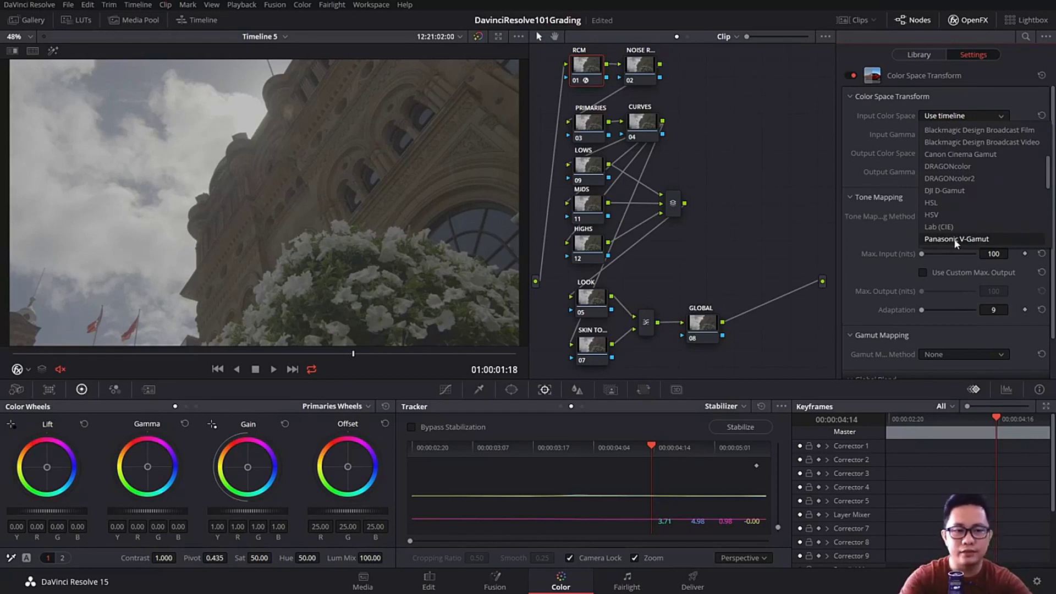
click(956, 240)
click(942, 135)
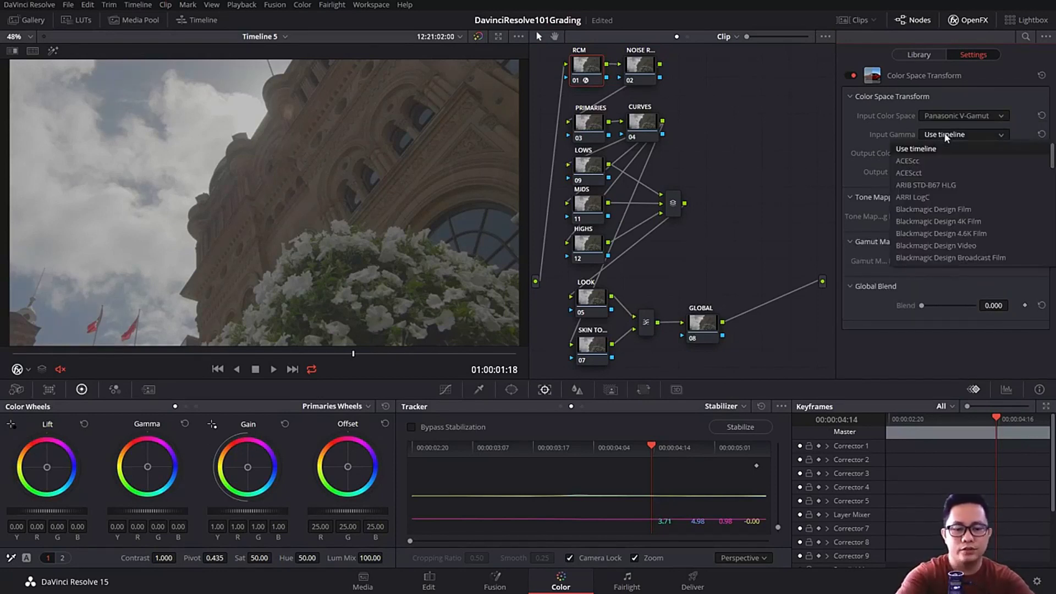
key(p)
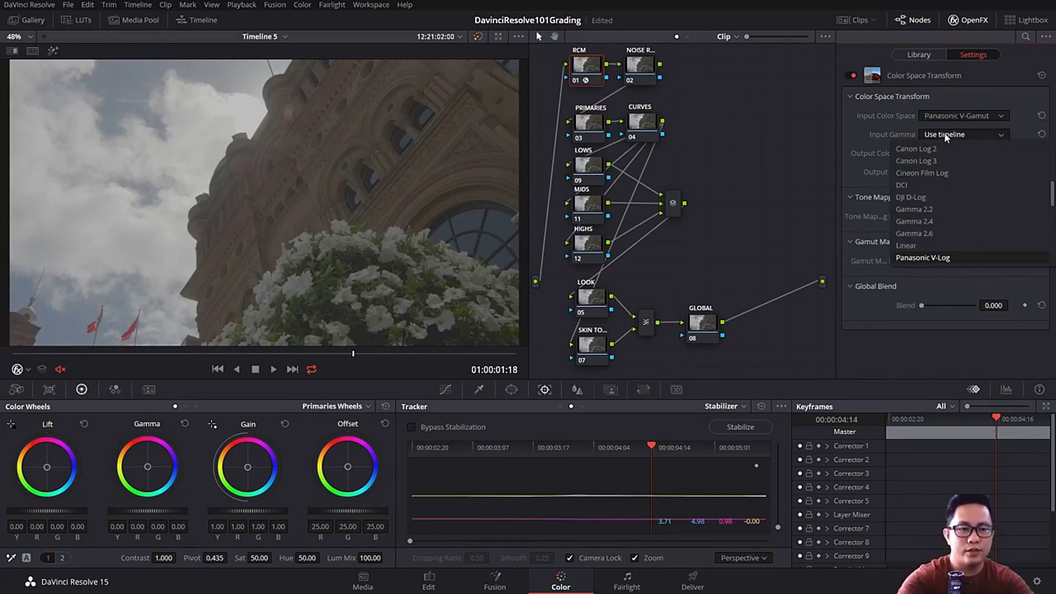
click(939, 259)
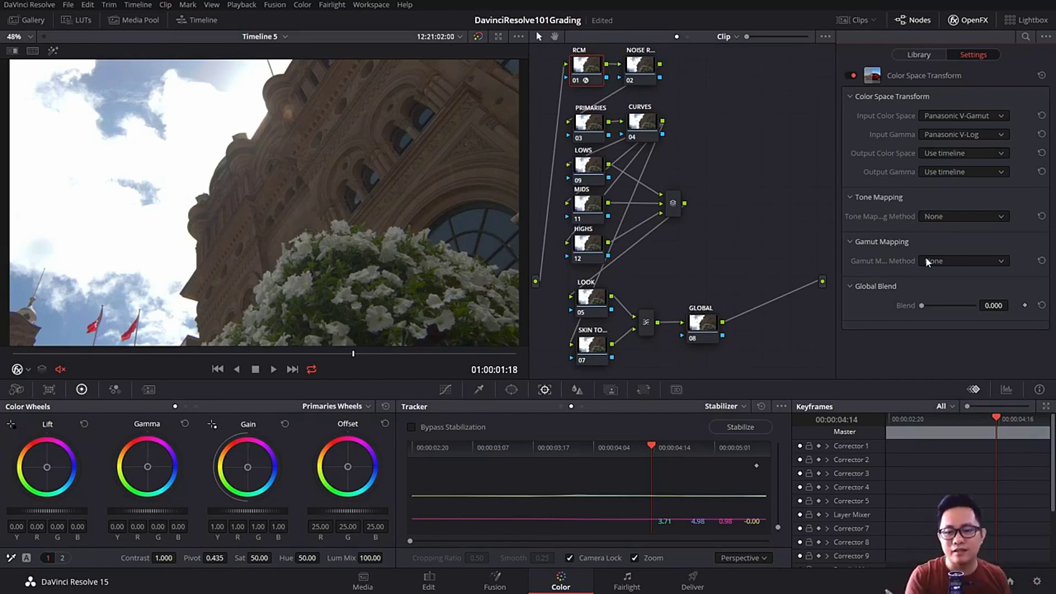
key(shift+d)
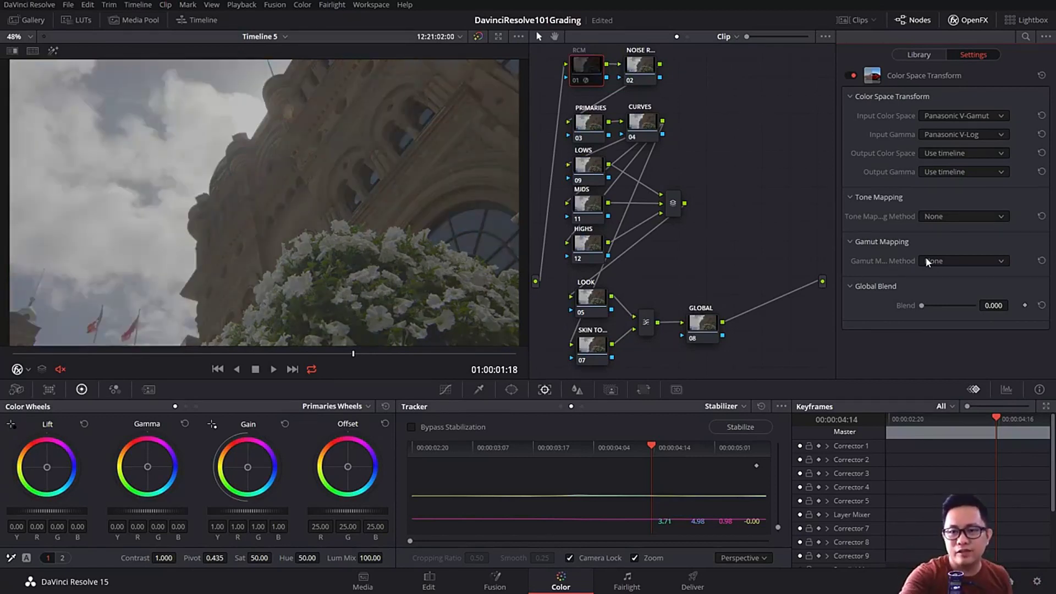
key(shift+d)
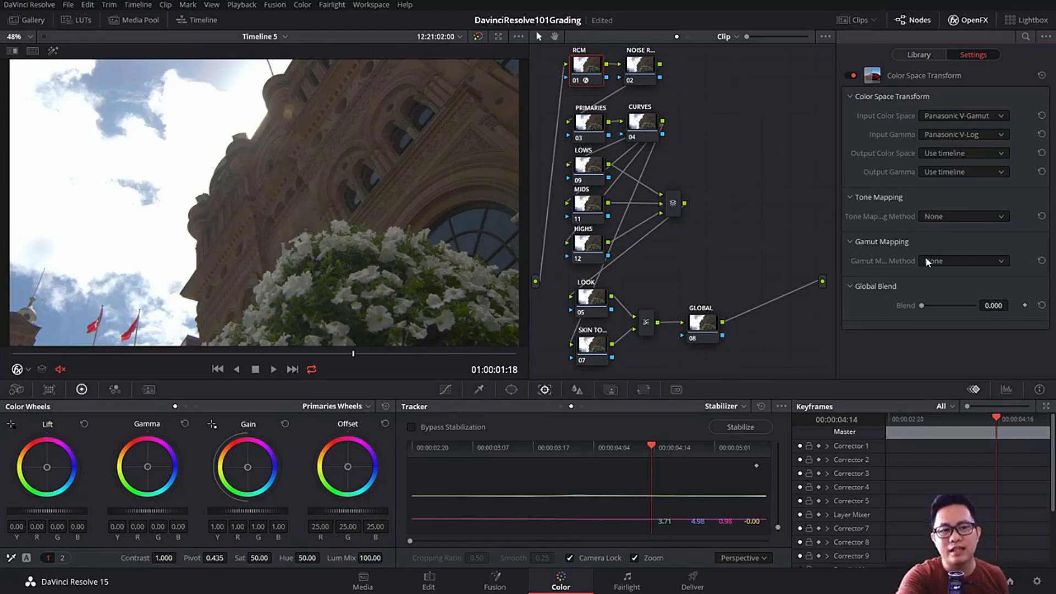
Set the transform's output to Rec.709 colour space and Gamma 2.4.
click(961, 155)
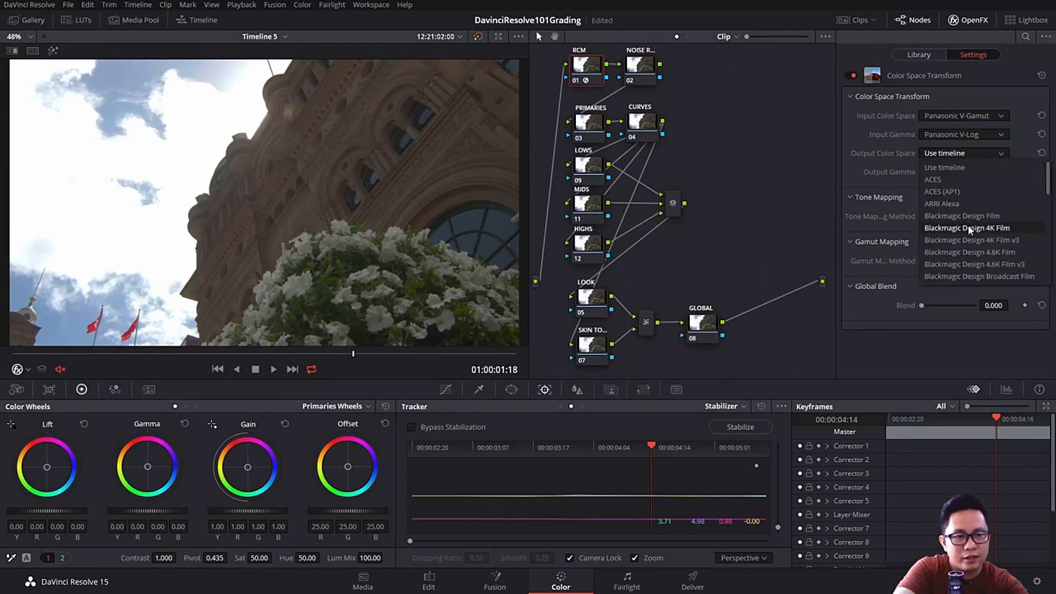
scroll(968, 226, down, 6)
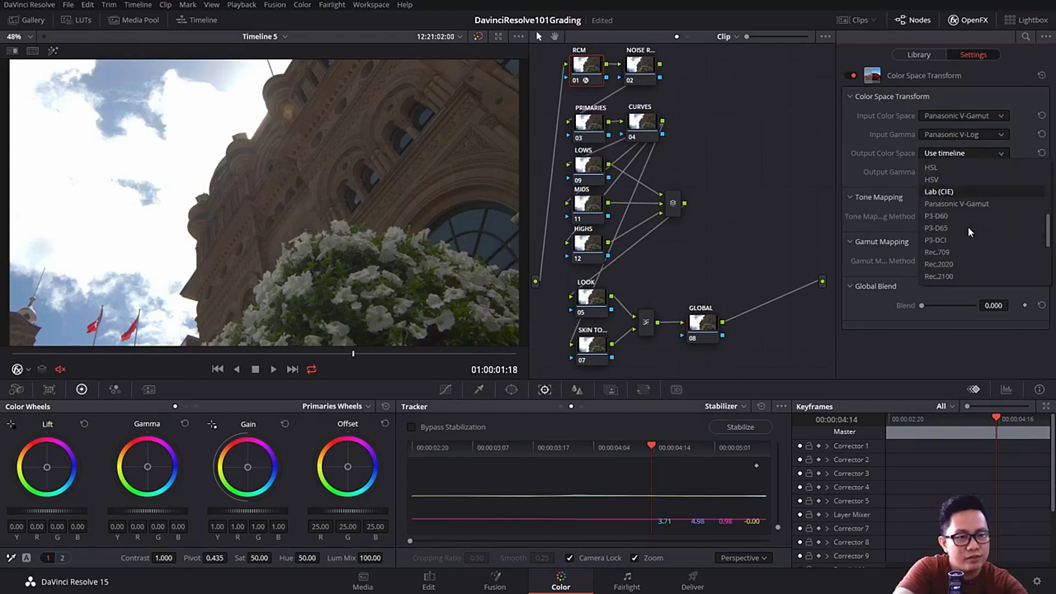
scroll(948, 229, down, 3)
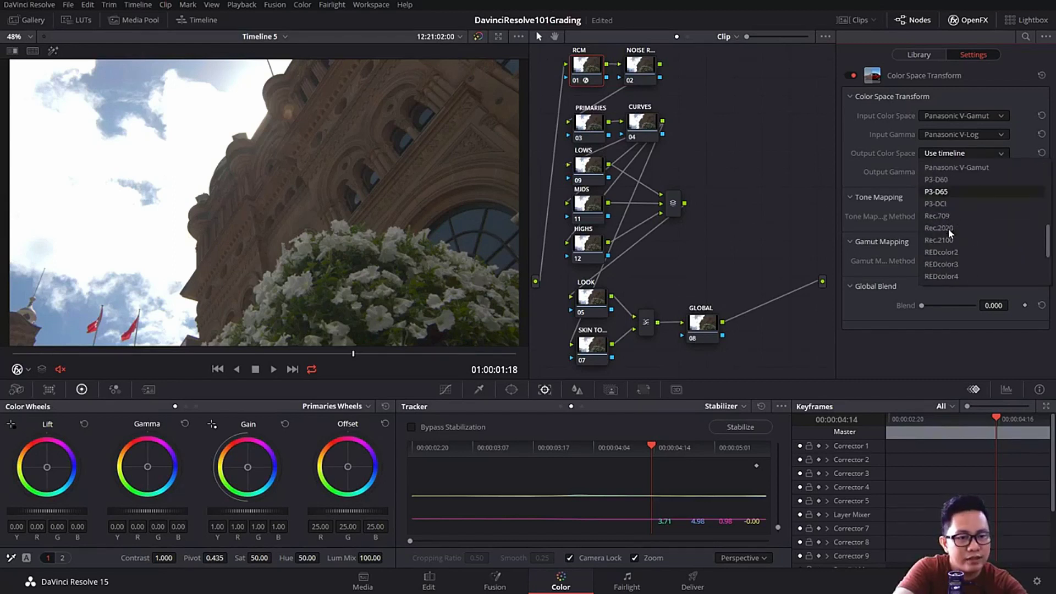
click(942, 216)
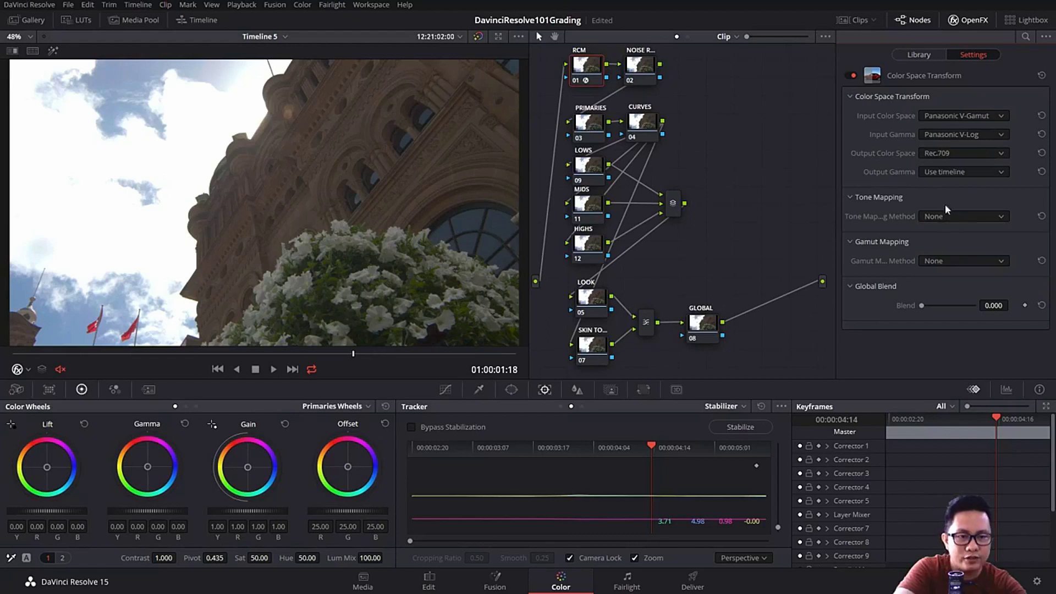
click(941, 171)
scroll(950, 249, down, 5)
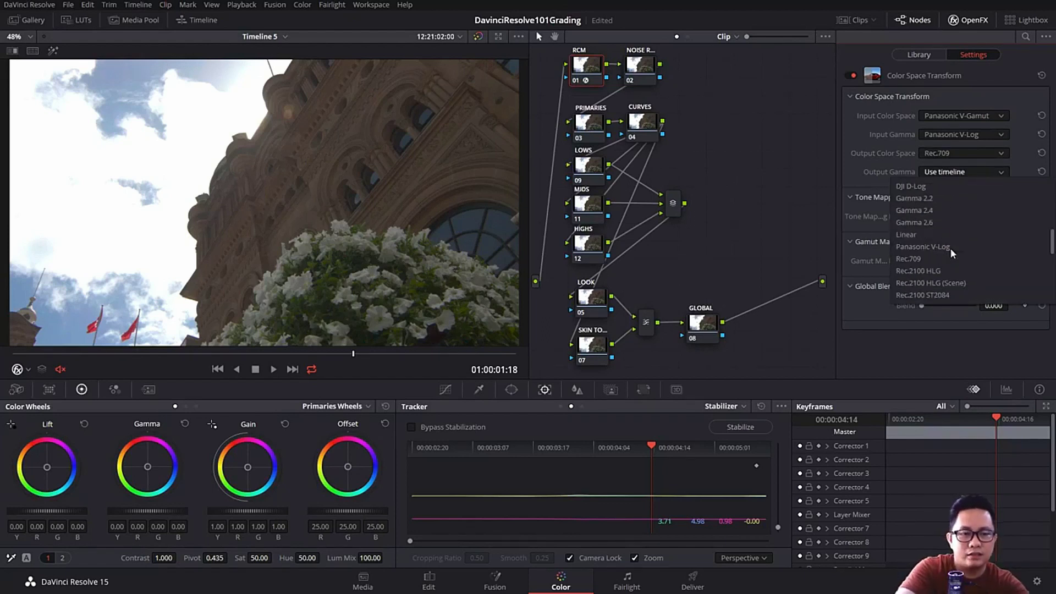
click(942, 213)
Use Luminance Mapping tone mapping with custom max output, and Saturation Mapping for gamut.
click(940, 217)
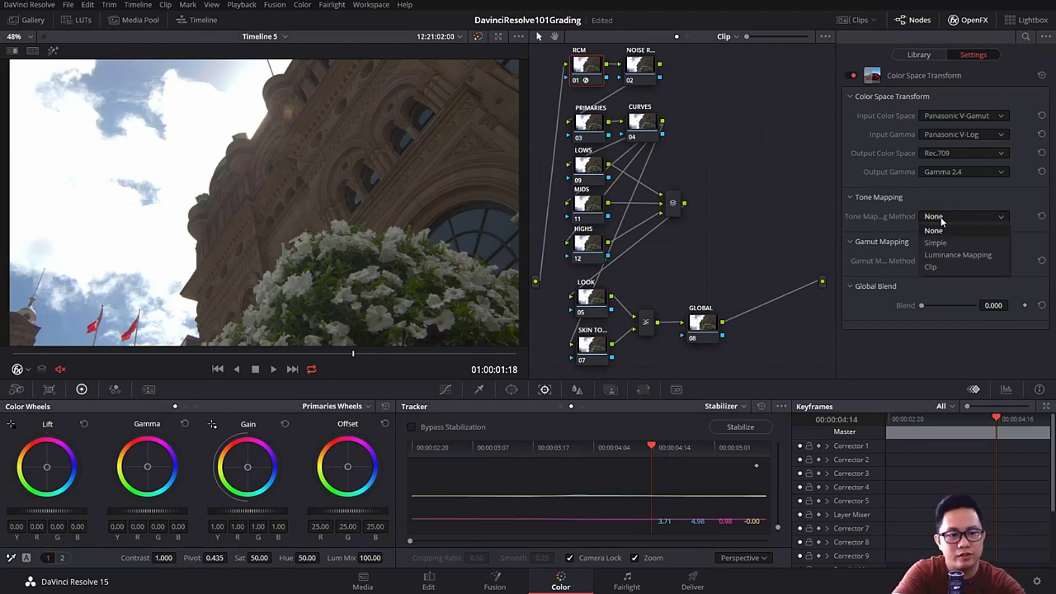
click(946, 254)
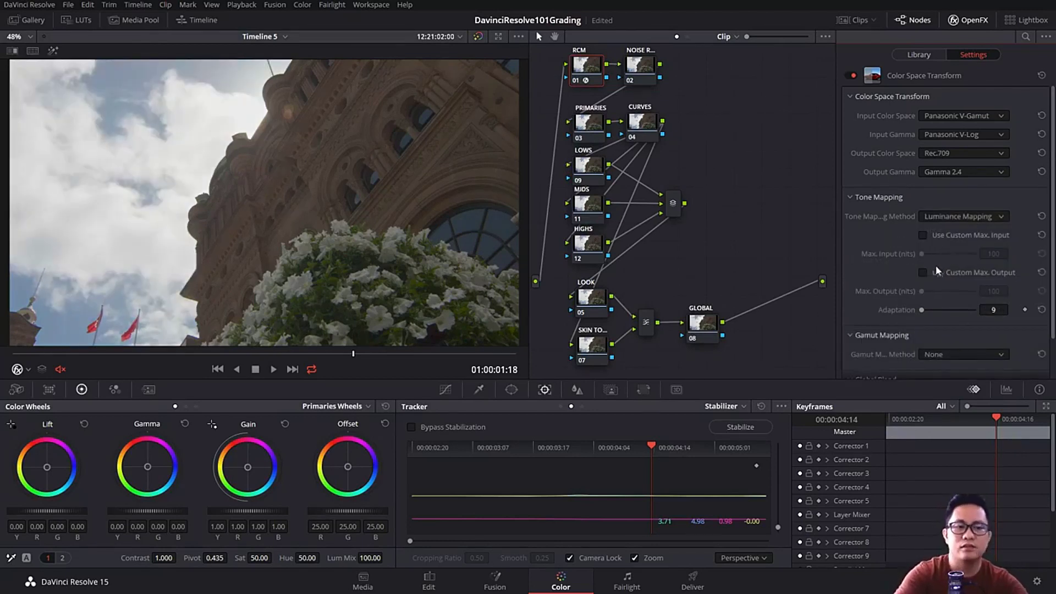
click(925, 274)
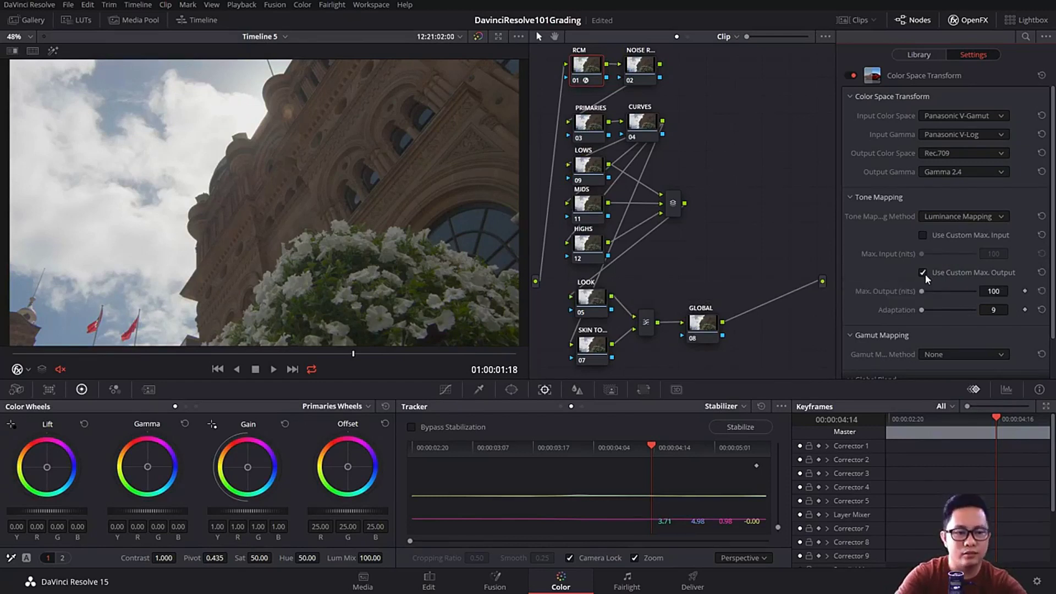
scroll(1051, 290, down, 1)
scroll(1051, 289, down, 1)
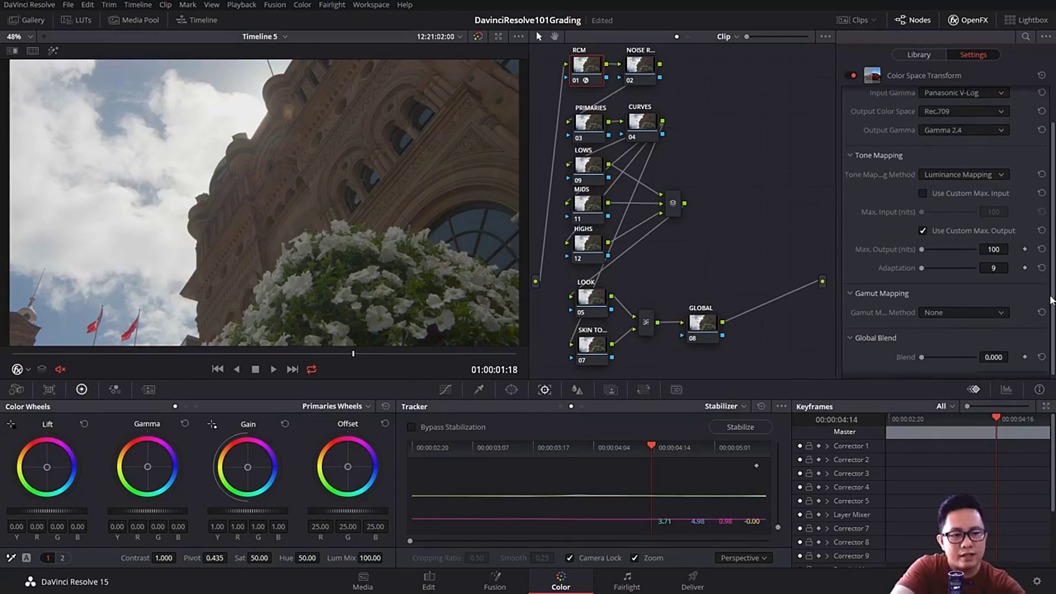
click(989, 309)
click(939, 338)
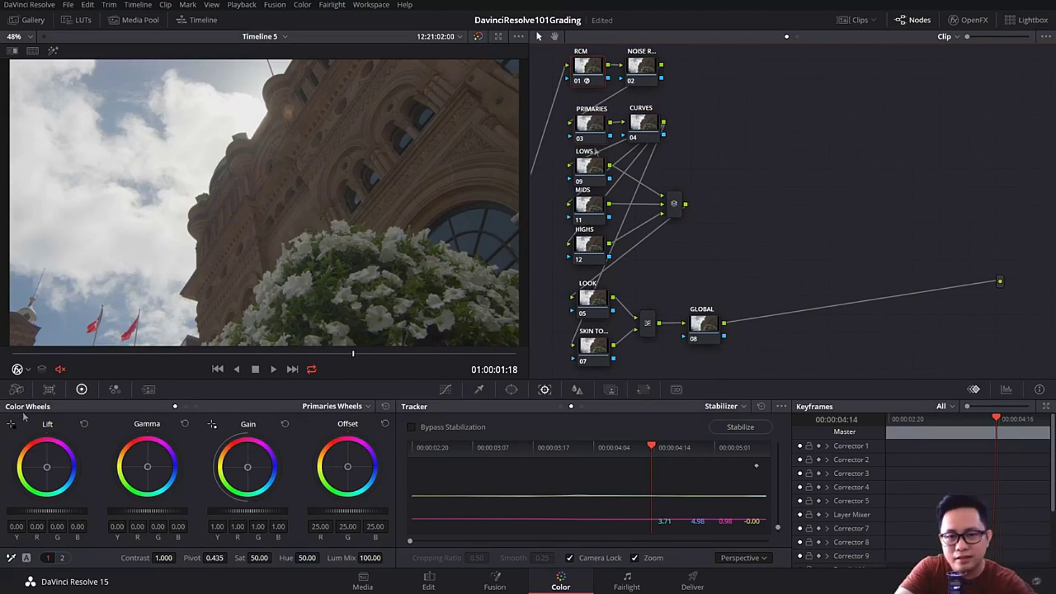
Zoom the viewer in and out, then open the floating Waveform scope with Ctrl+Shift+W.
scroll(279, 197, down, 1)
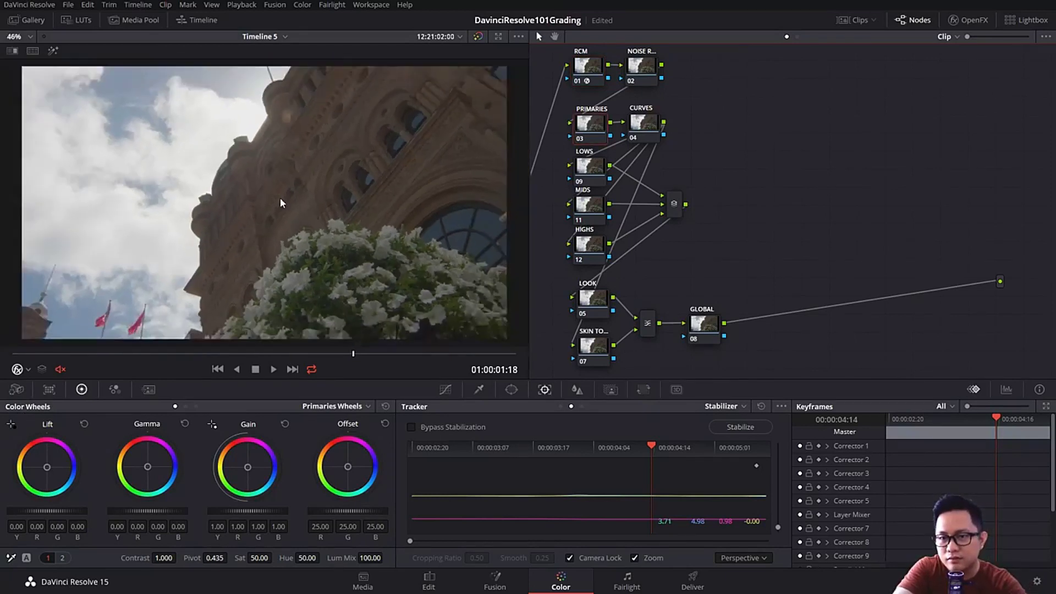
scroll(280, 199, up, 2)
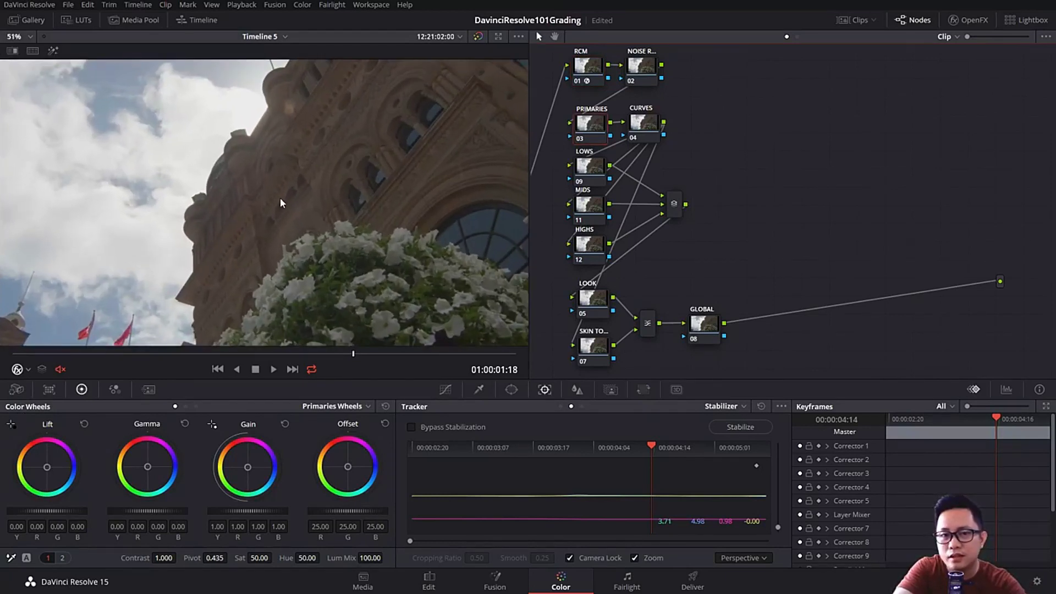
scroll(280, 202, down, 1)
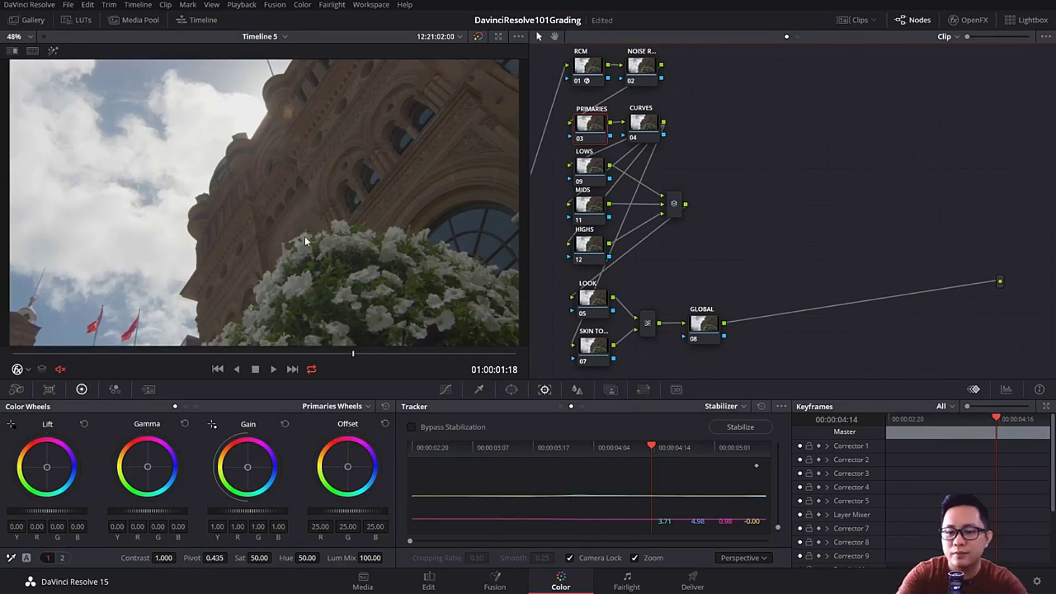
key(ctrl+shift+w)
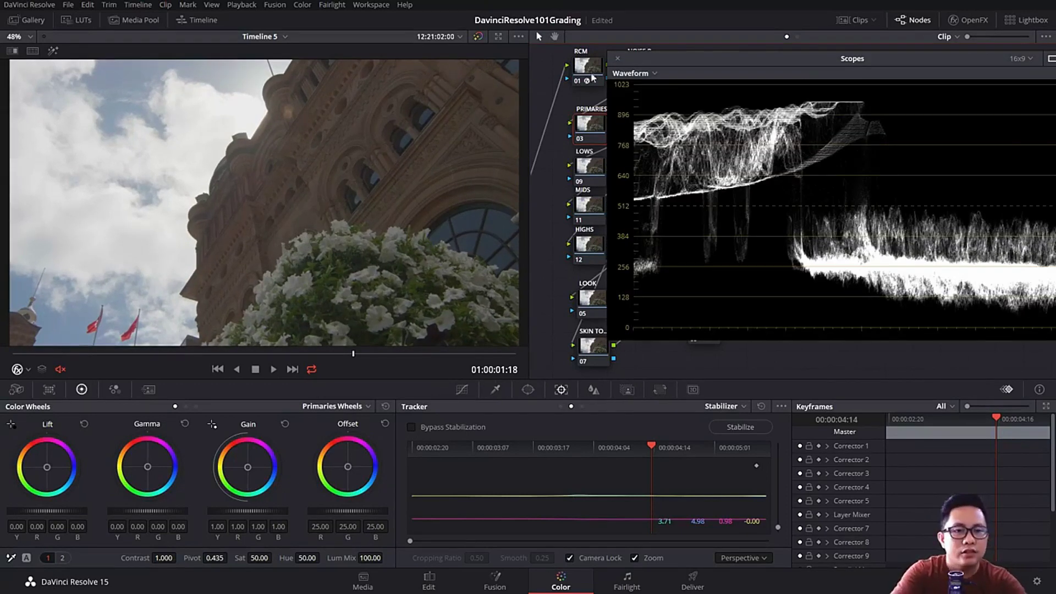
Place an enlarged Waveform scope over the node graph and lower master Lift to -0.03.
drag(695, 58, 620, 56)
drag(1018, 335, 1036, 355)
click(579, 72)
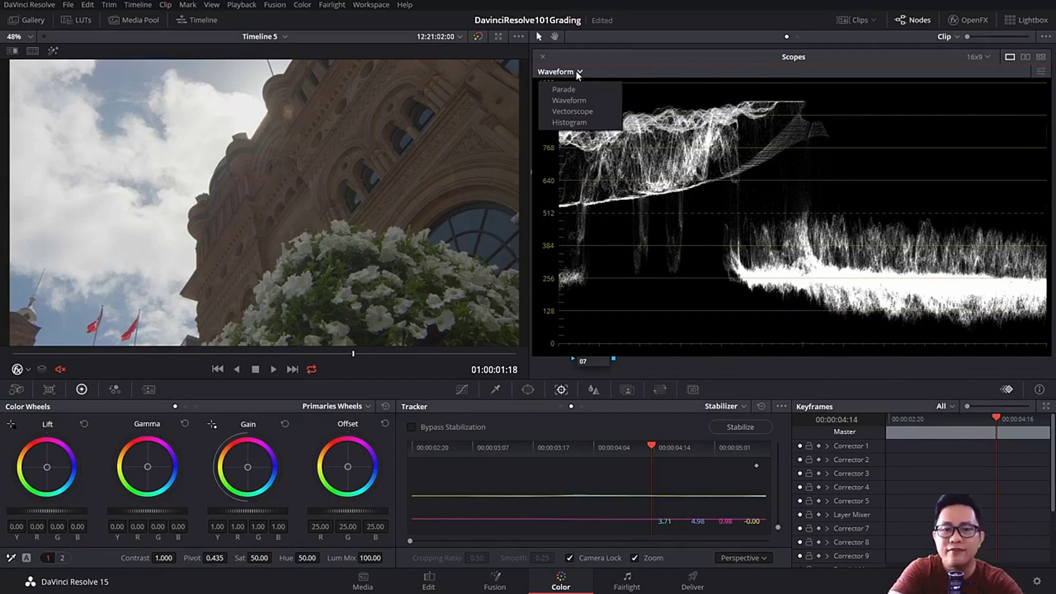
click(747, 70)
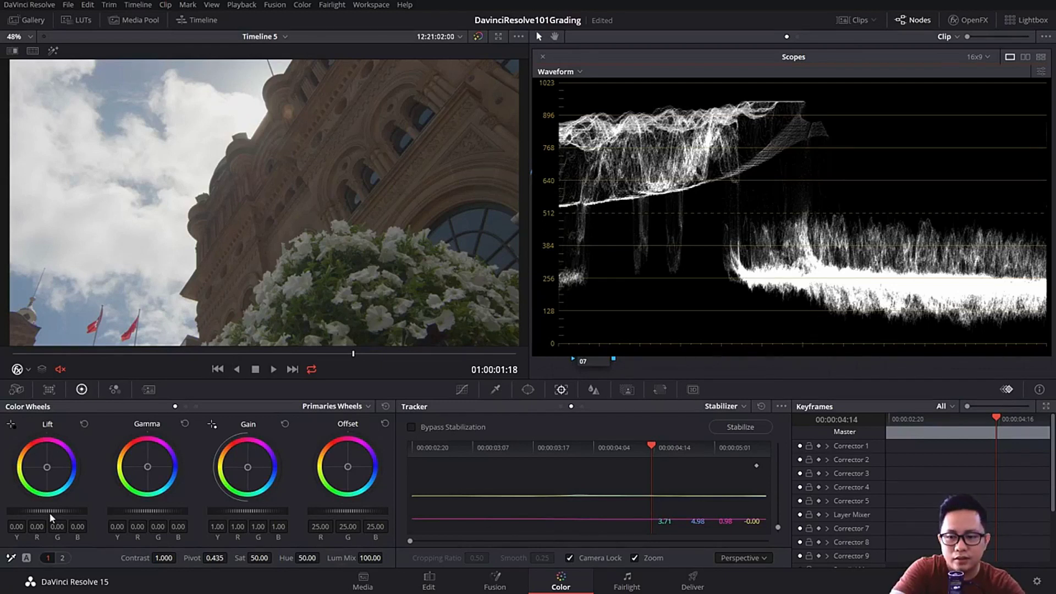
drag(53, 513, 51, 517)
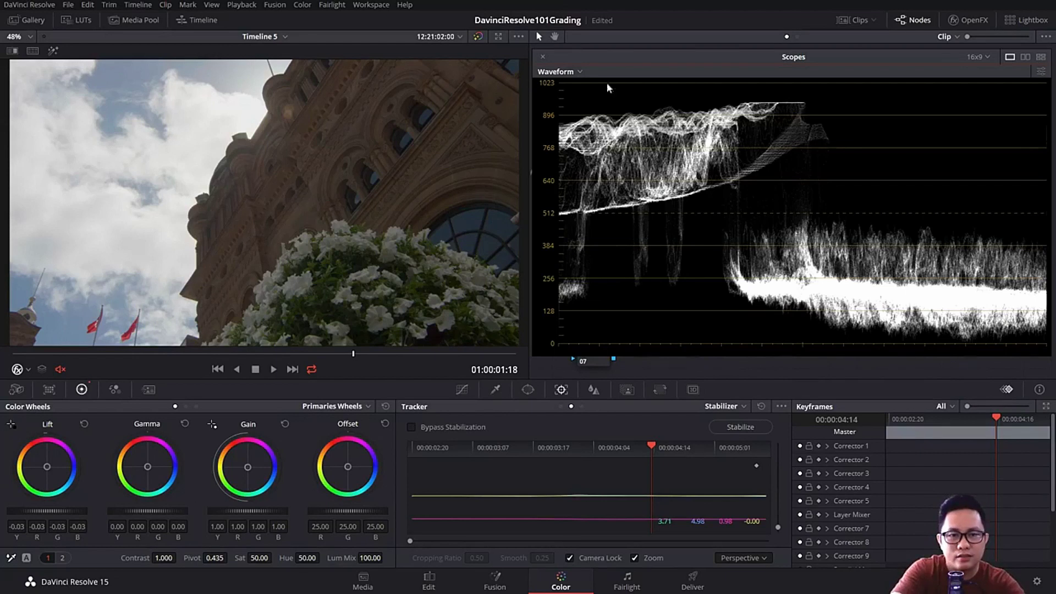
drag(566, 61, 605, 66)
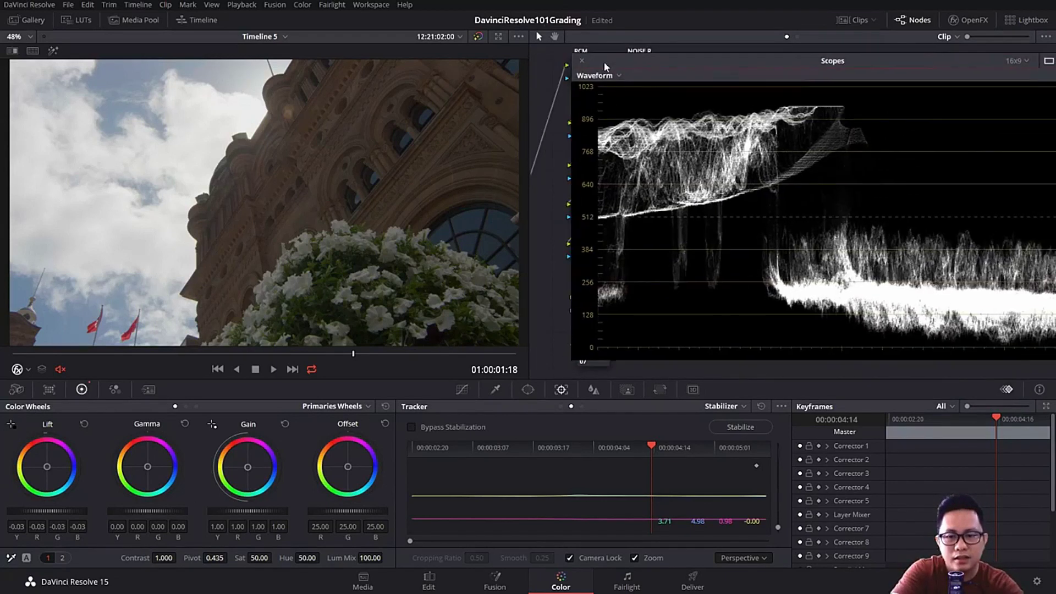
Set Contrast to 1.300, review playback, and lower Pivot to 0.421.
click(168, 558)
text(1.3)
key(Return)
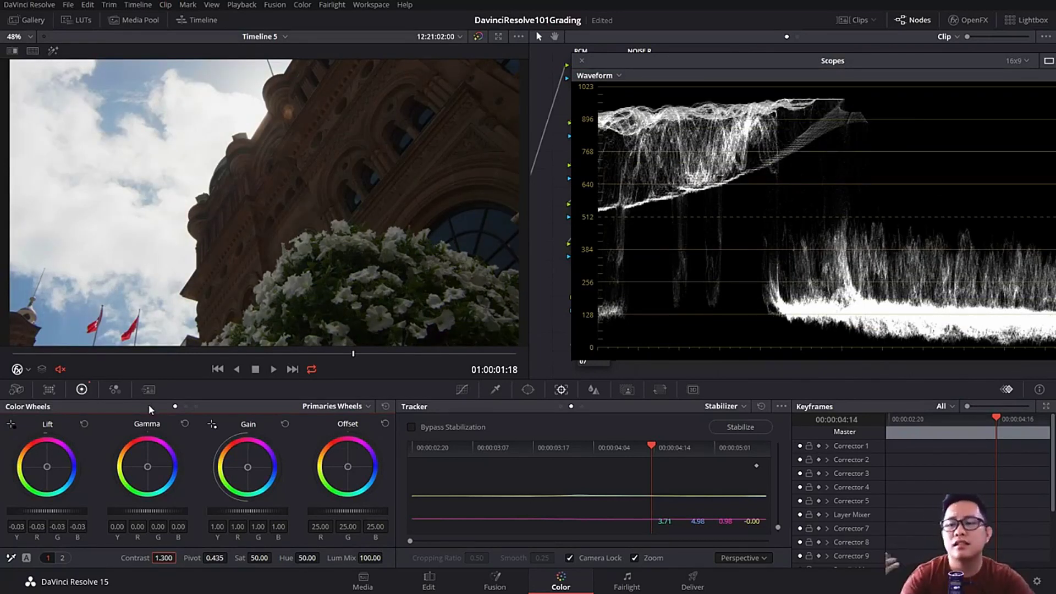
click(273, 369)
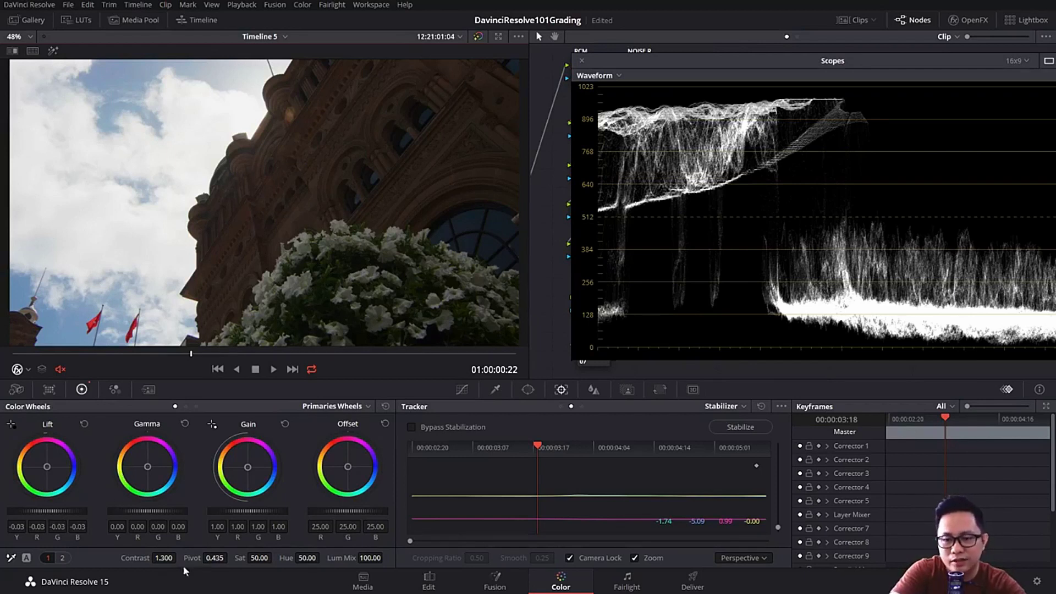
mouse_move(214, 557)
mouse_down()
mouse_move(231, 557)
mouse_move(214, 559)
mouse_up()
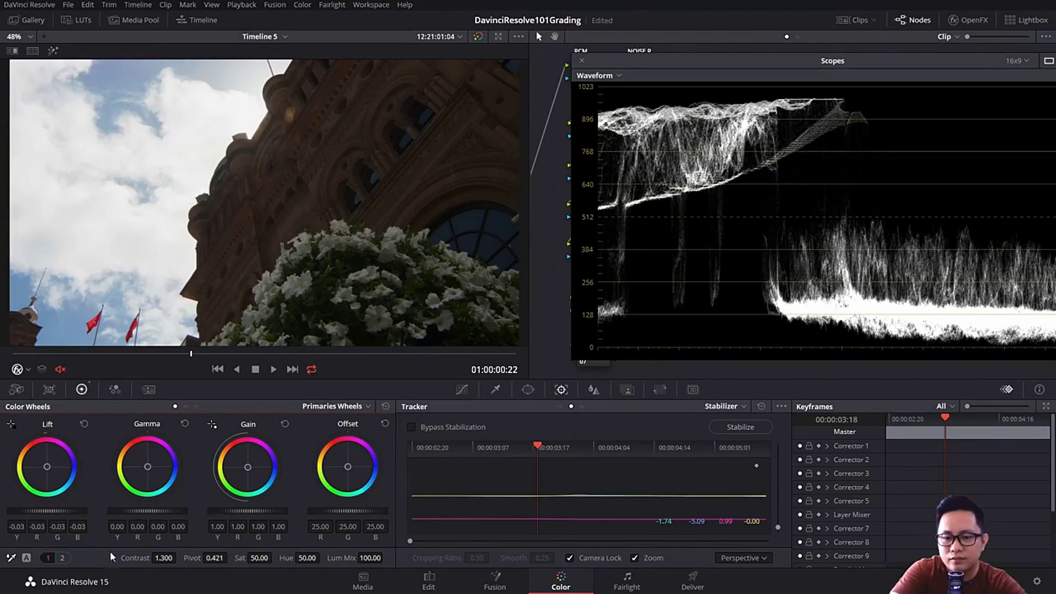
click(63, 558)
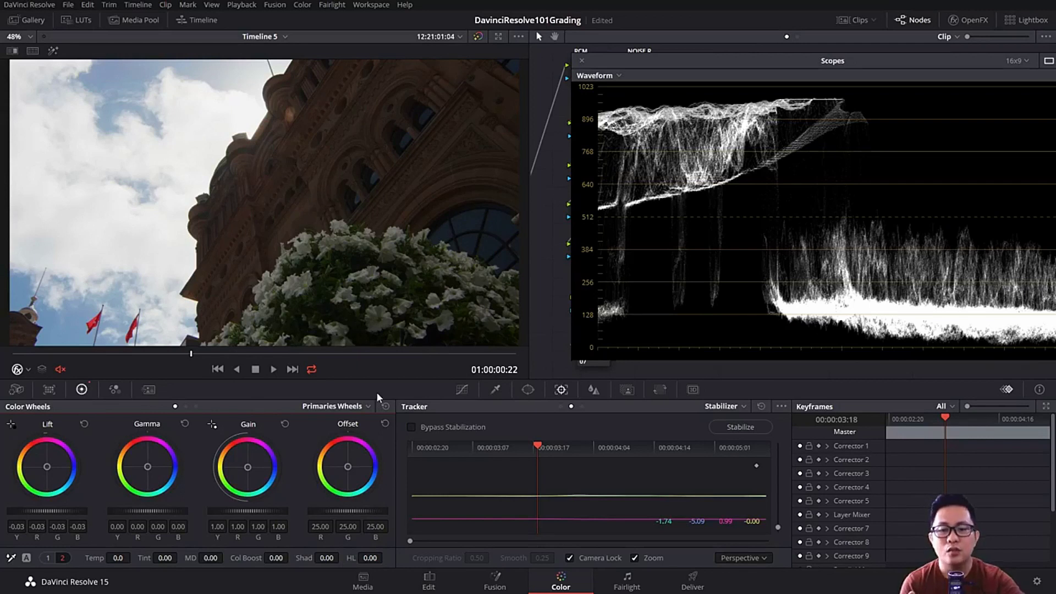
Raise Shad to 84.50, toggling grade bypass to compare with the original shot.
mouse_move(326, 557)
mouse_down()
mouse_move(373, 557)
mouse_move(342, 557)
mouse_up()
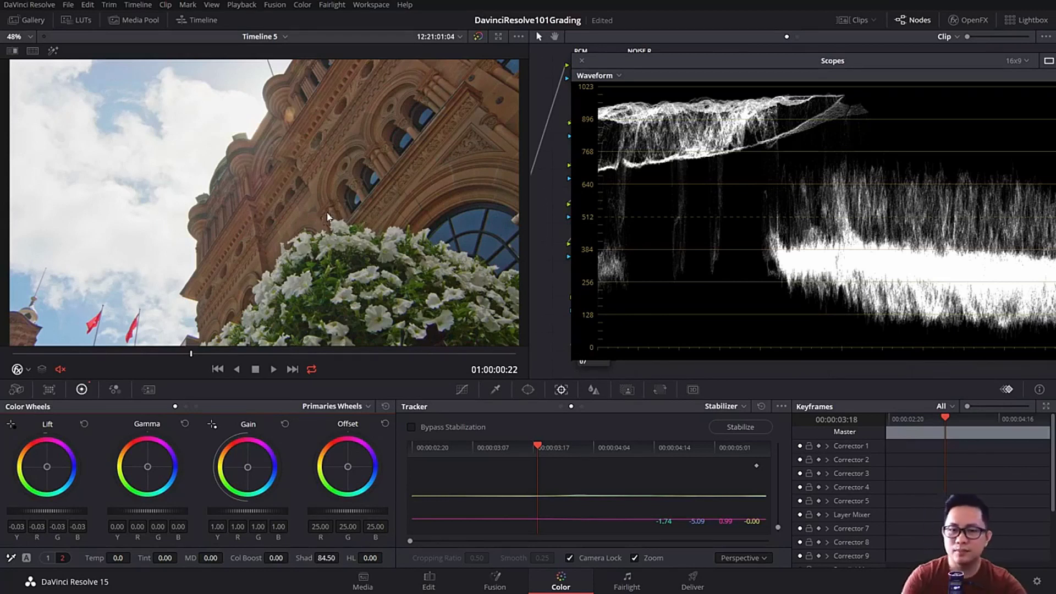
key(shift+d)
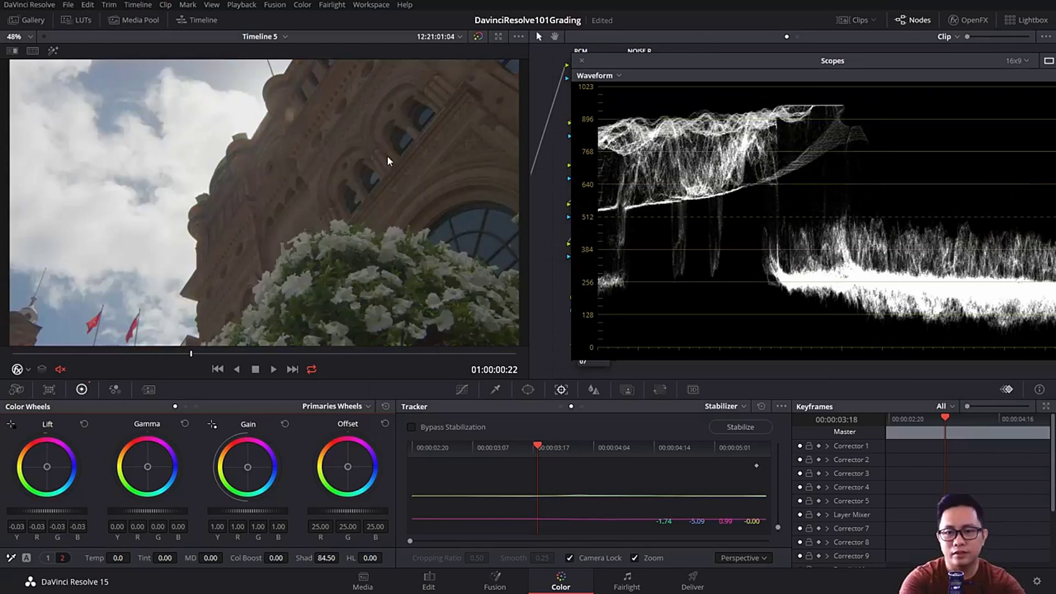
key(shift+d)
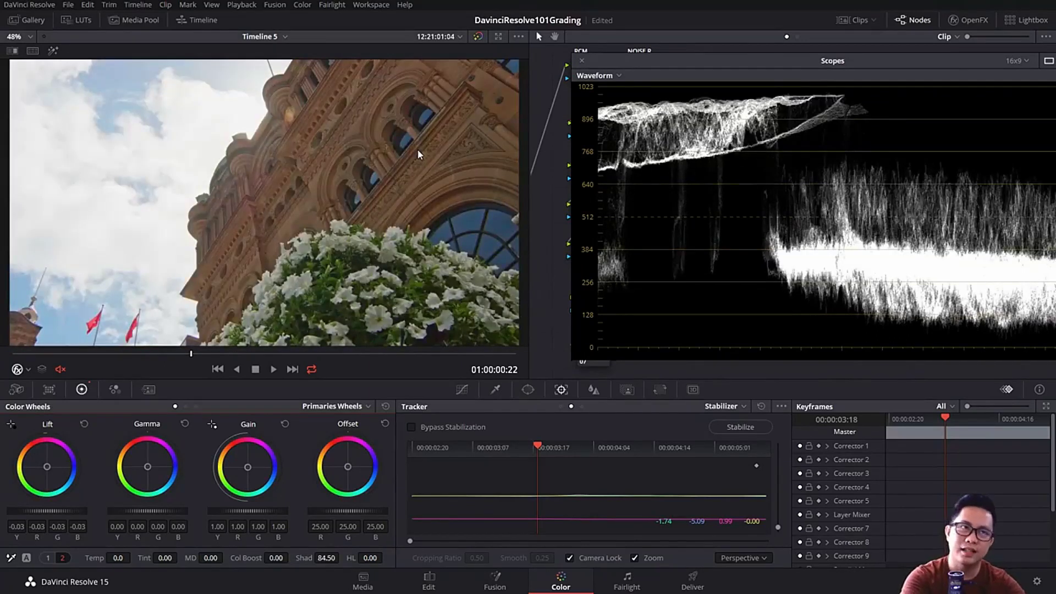
key(shift+d)
key(shift+d)
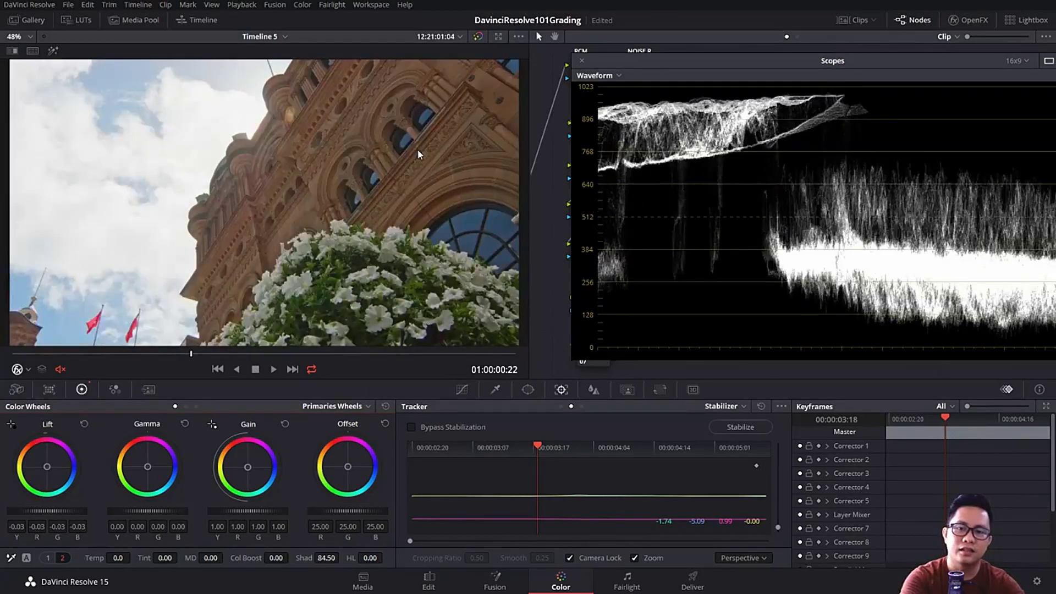
key(shift+d)
key(shift+d)
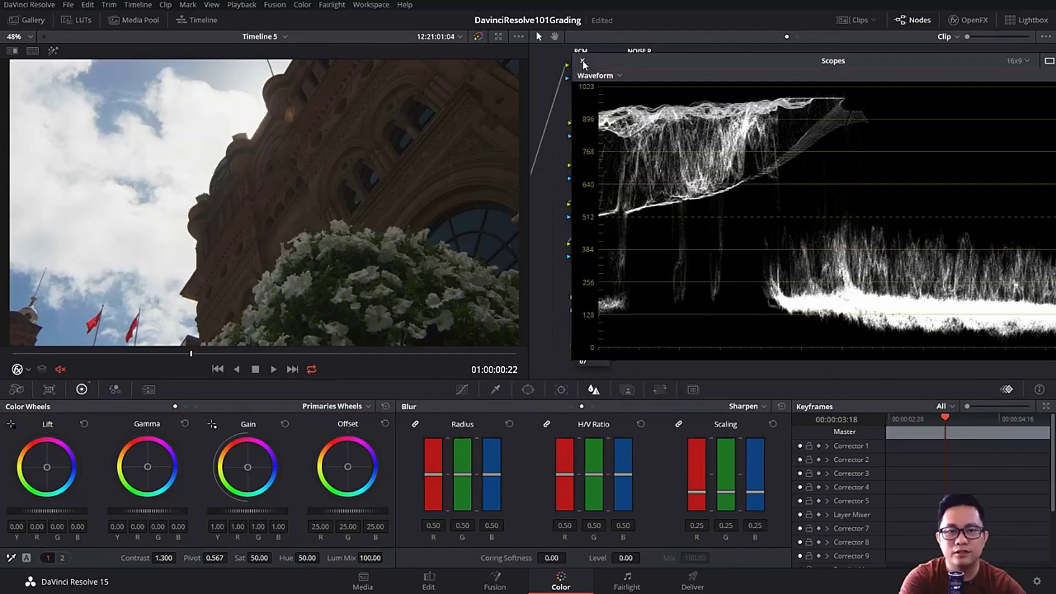
Close the waveform scope and inspect the LOWS, HIGHS and mixer nodes.
click(583, 62)
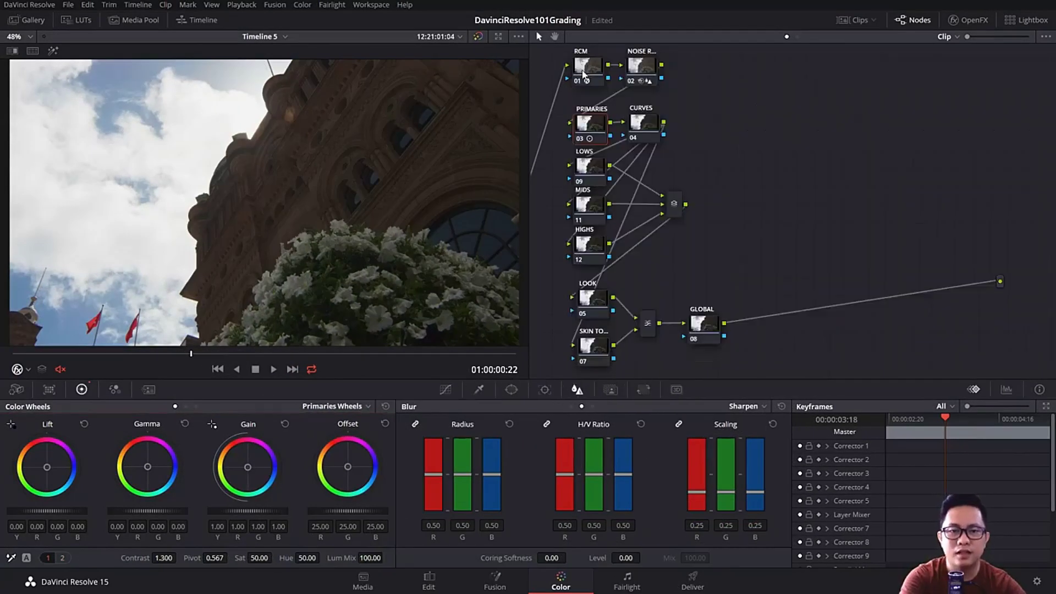
click(594, 170)
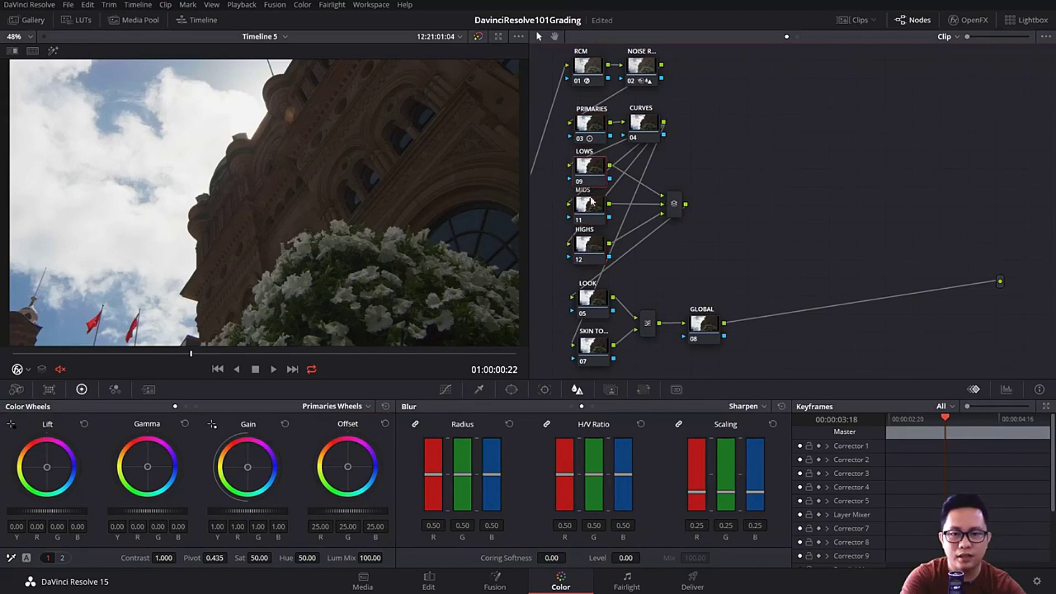
click(603, 241)
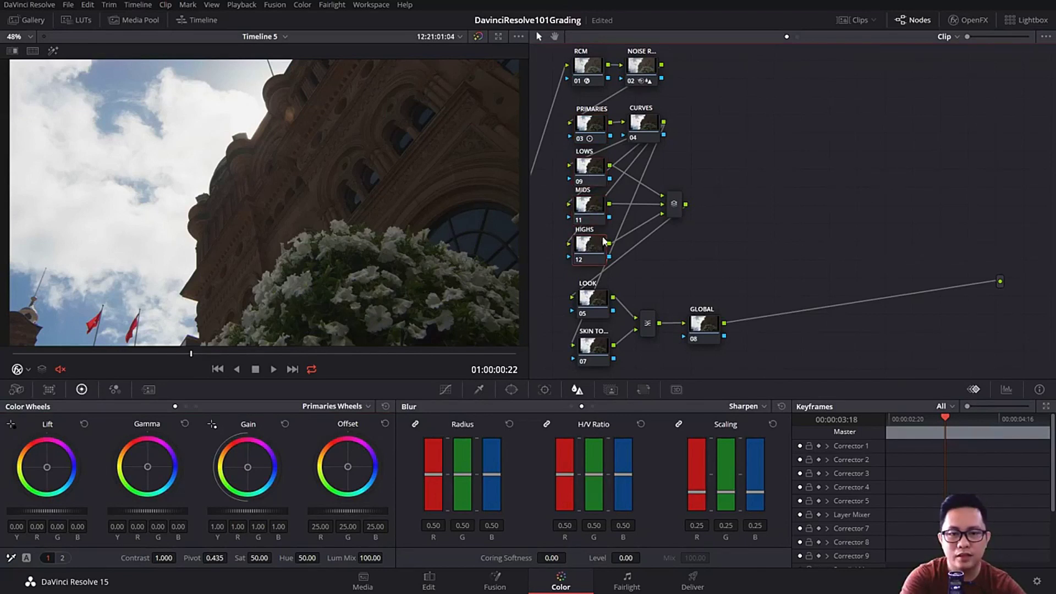
right_click(674, 207)
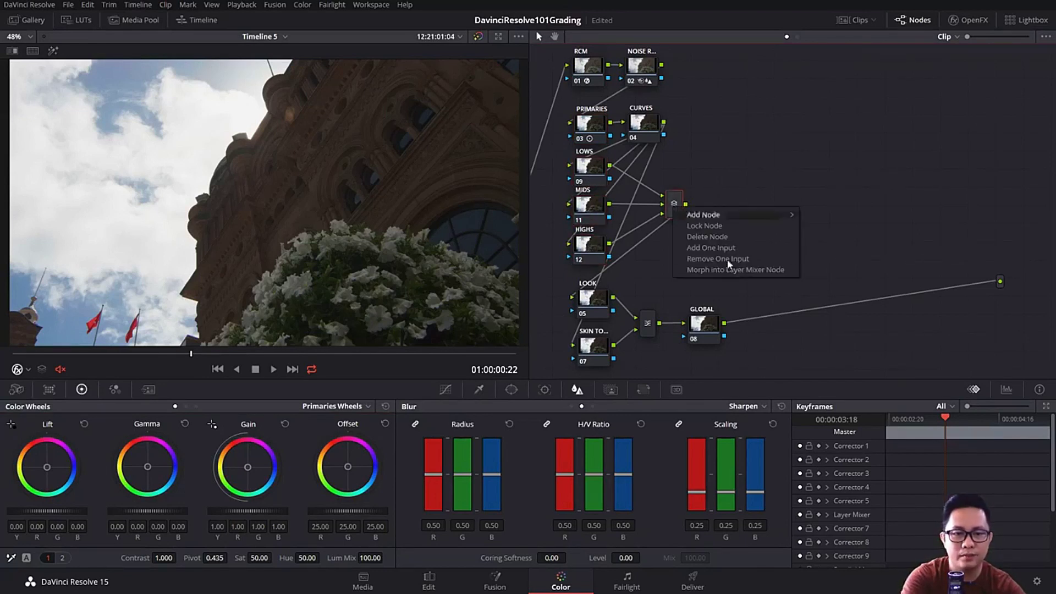
click(592, 177)
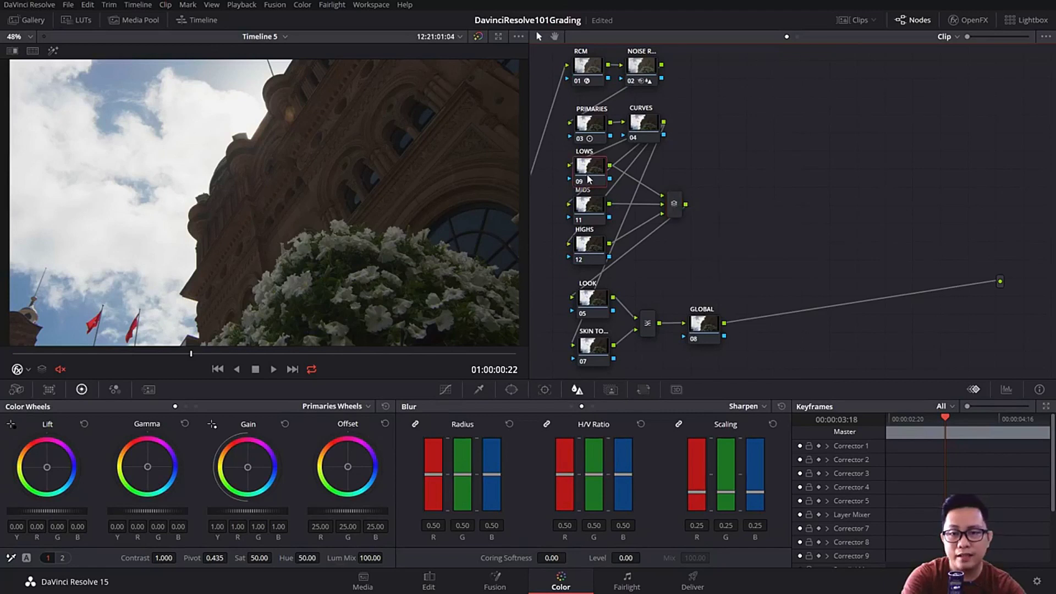
Cycle through the MIDS, LOWS and HIGHS nodes, ending on HIGHS with Log wheels shown.
click(607, 213)
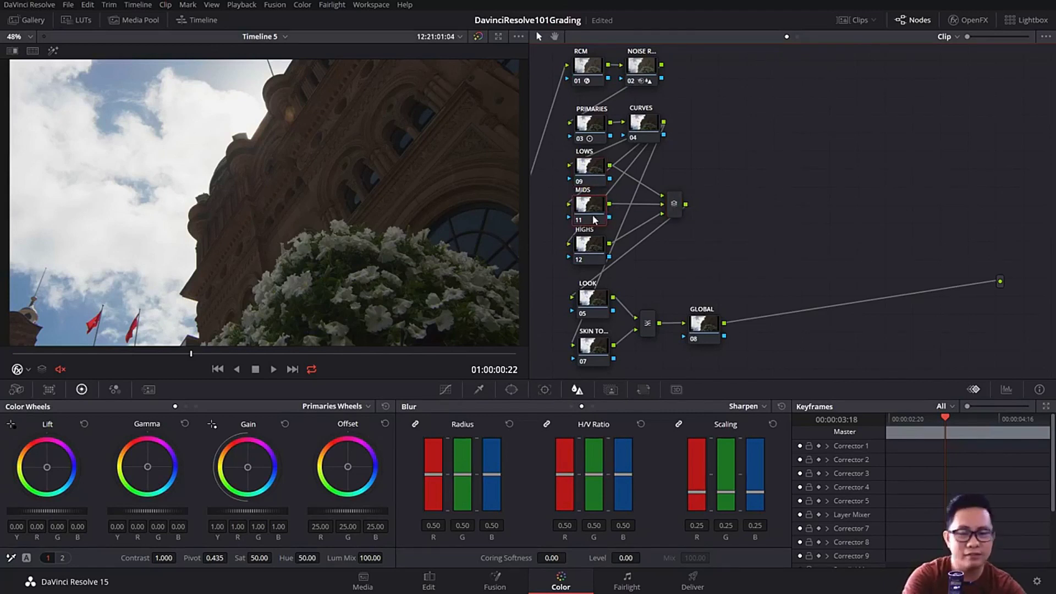
click(586, 180)
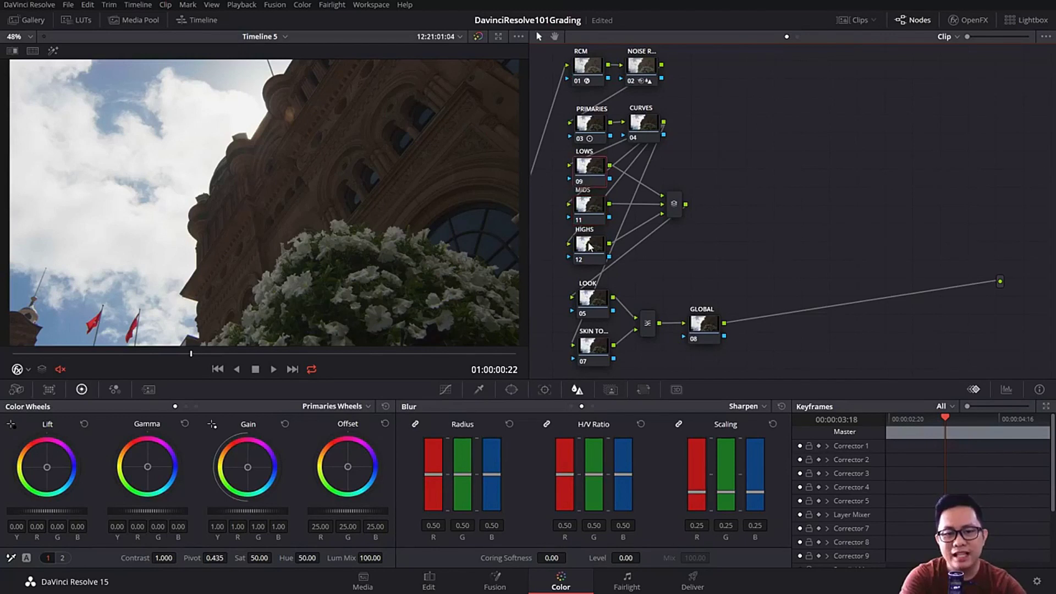
click(591, 245)
click(590, 212)
click(593, 176)
click(596, 208)
click(587, 246)
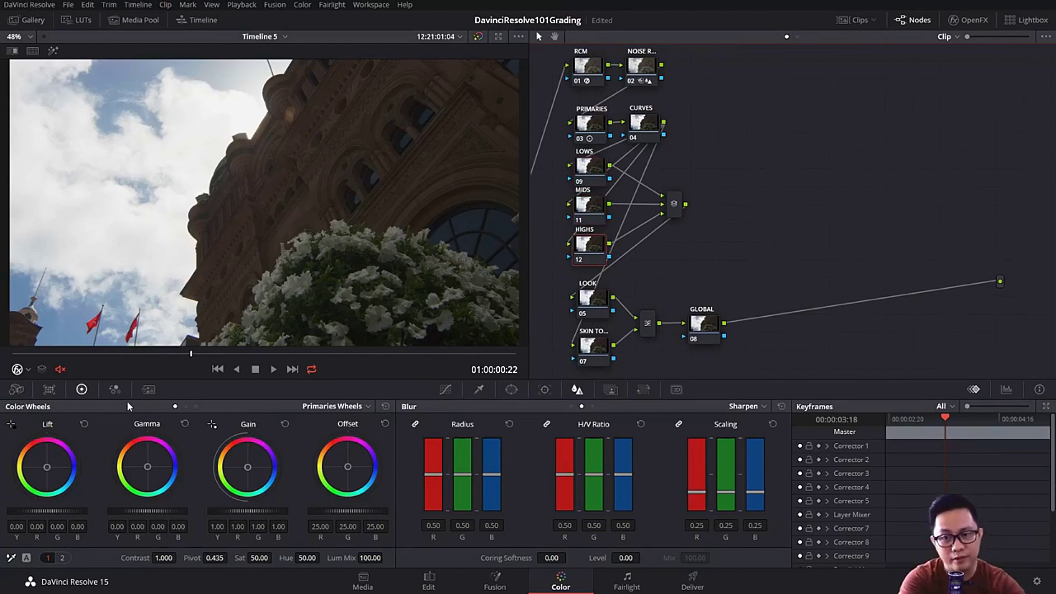
click(196, 407)
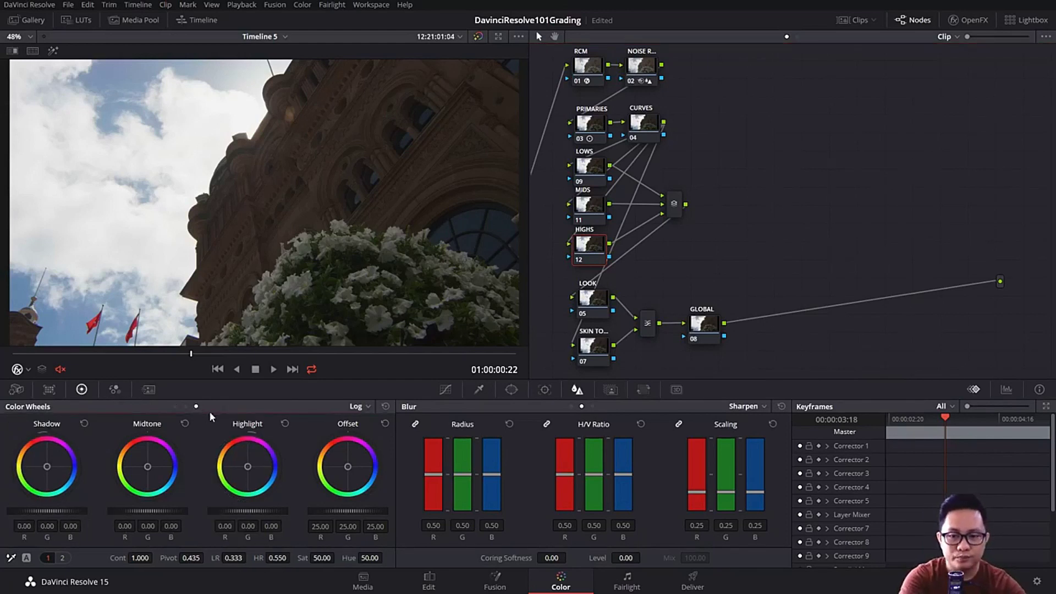
Qualify LOWS luminance up to 54.4 with H.Soft 5.6, then start MIDS luminance at 52.3.
click(511, 390)
click(446, 389)
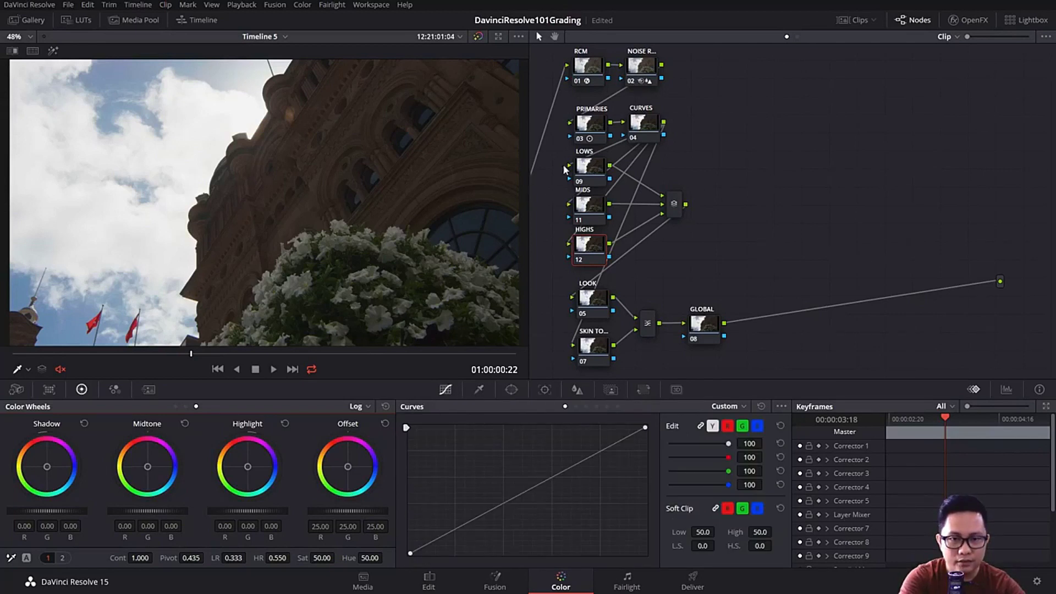
click(589, 180)
click(479, 389)
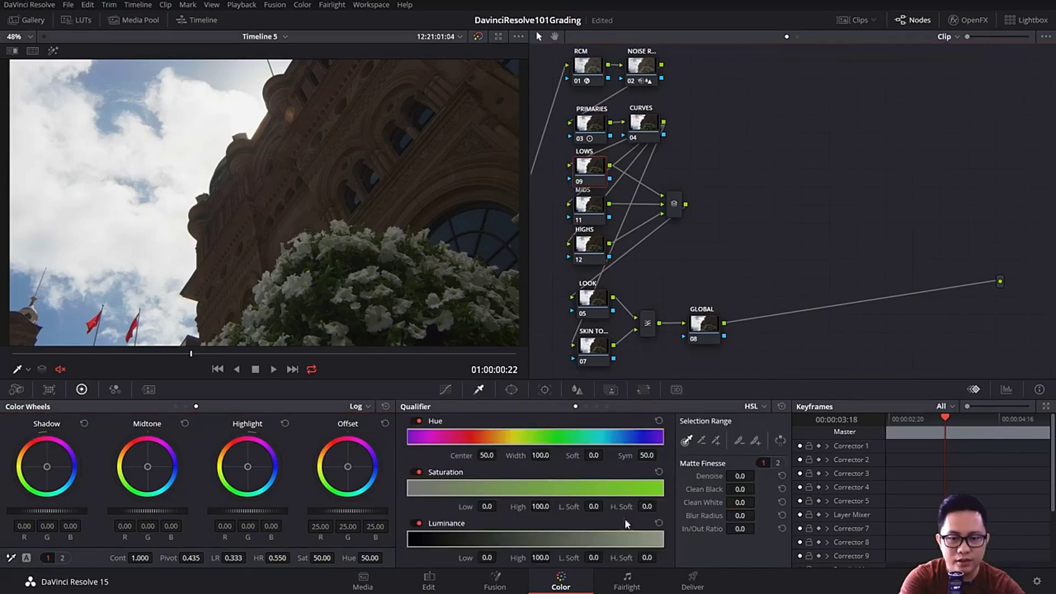
drag(650, 533, 546, 526)
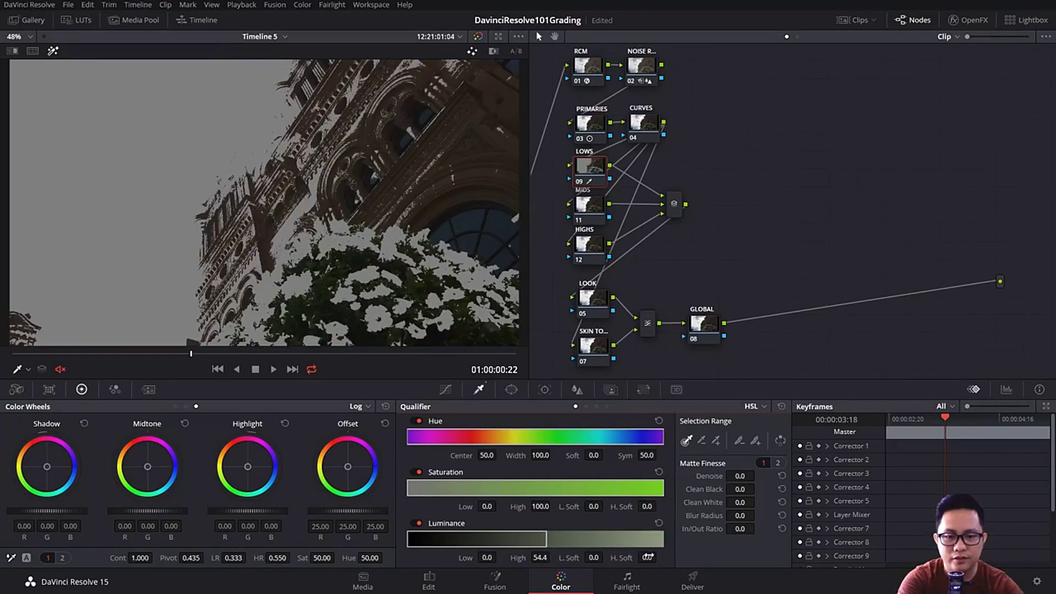
drag(648, 556, 654, 556)
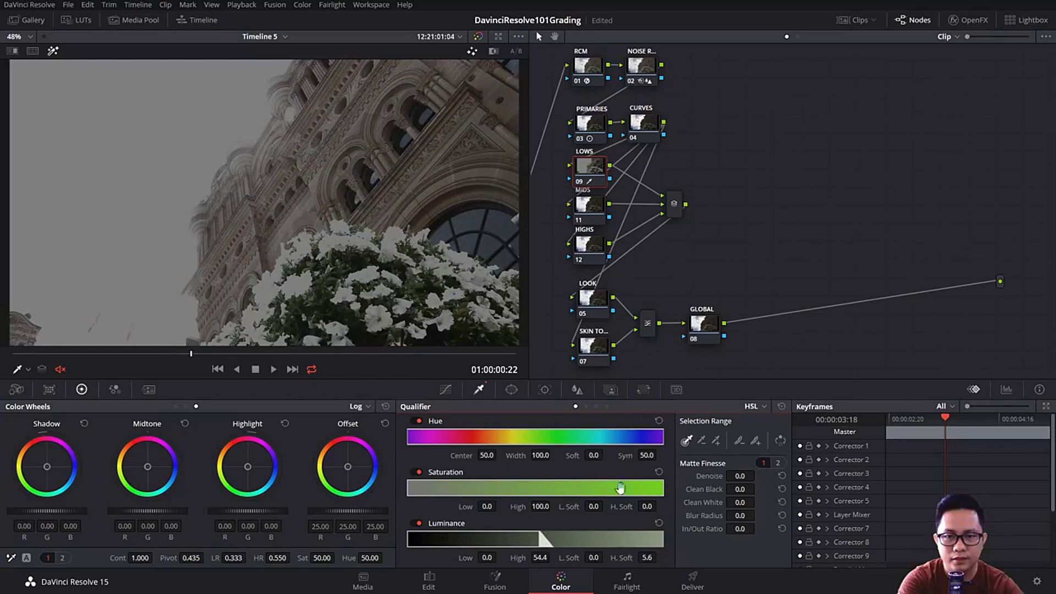
click(591, 211)
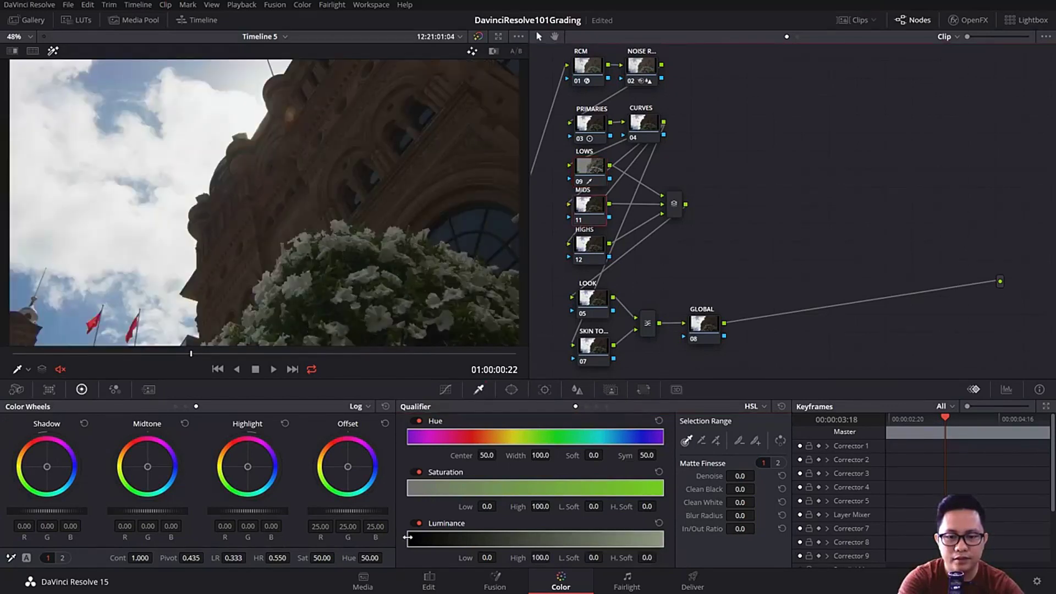
drag(410, 534, 543, 535)
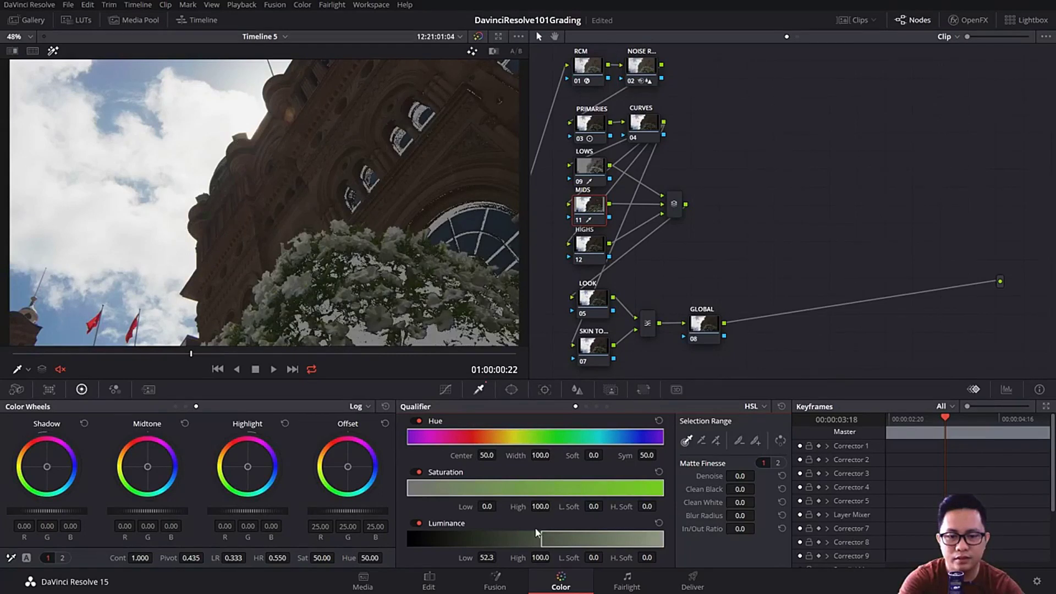
Set the MIDS luminance qualifier to 36.5–61.9 with softened low and high edges.
drag(540, 534, 501, 535)
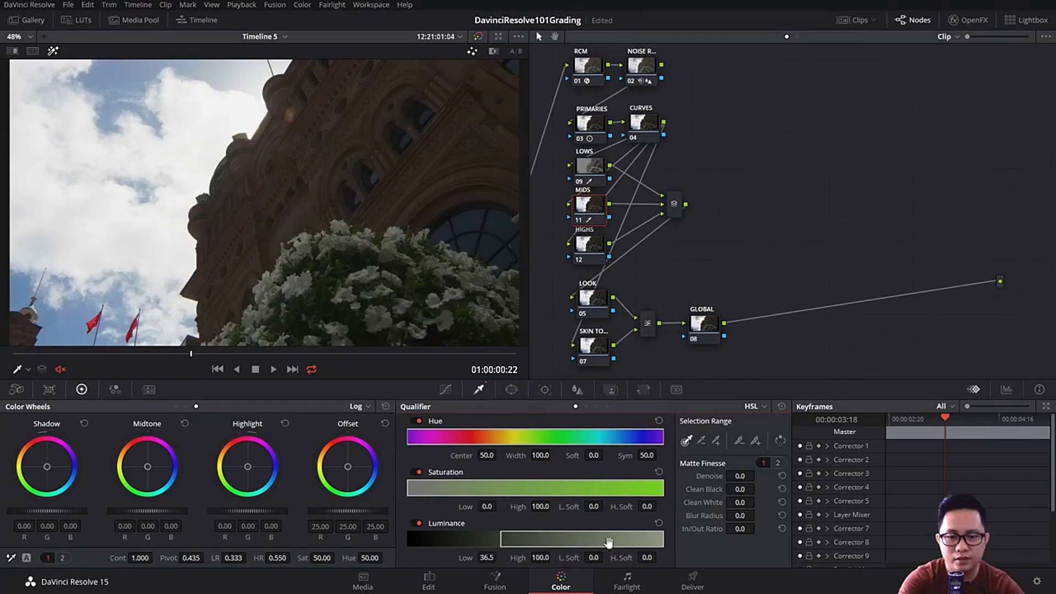
drag(663, 540, 567, 543)
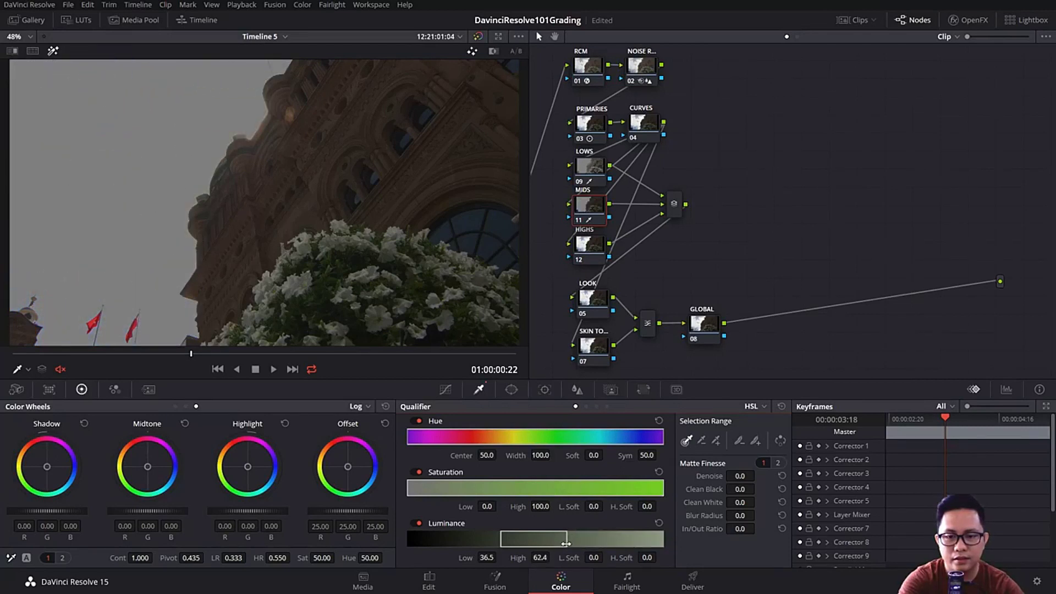
drag(566, 543, 565, 543)
drag(647, 558, 675, 556)
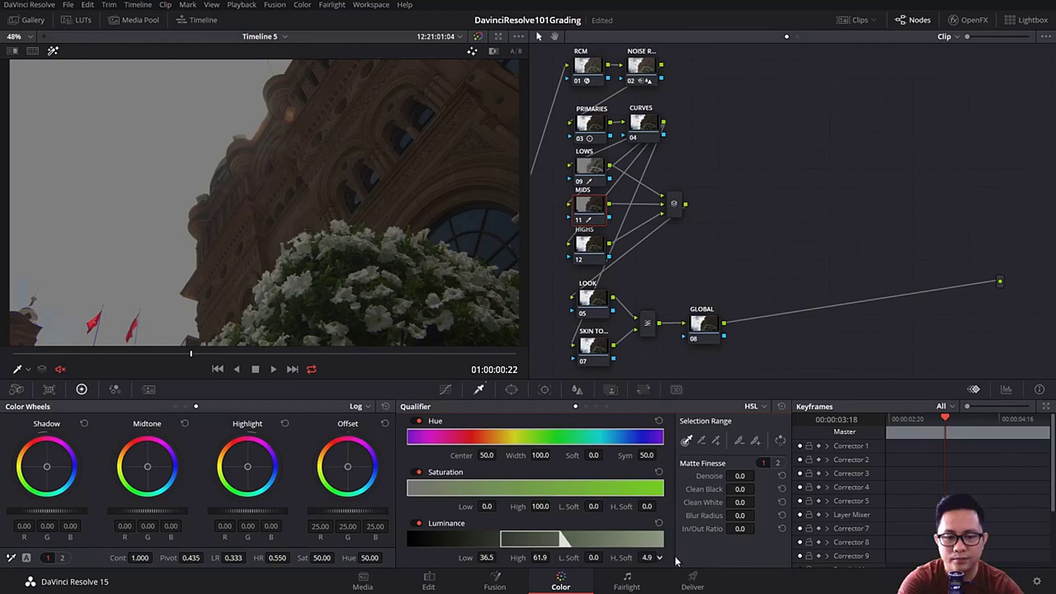
drag(593, 558, 595, 550)
Limit the HIGHS node to luminance above 67.1 with H.Soft 9.8.
click(595, 247)
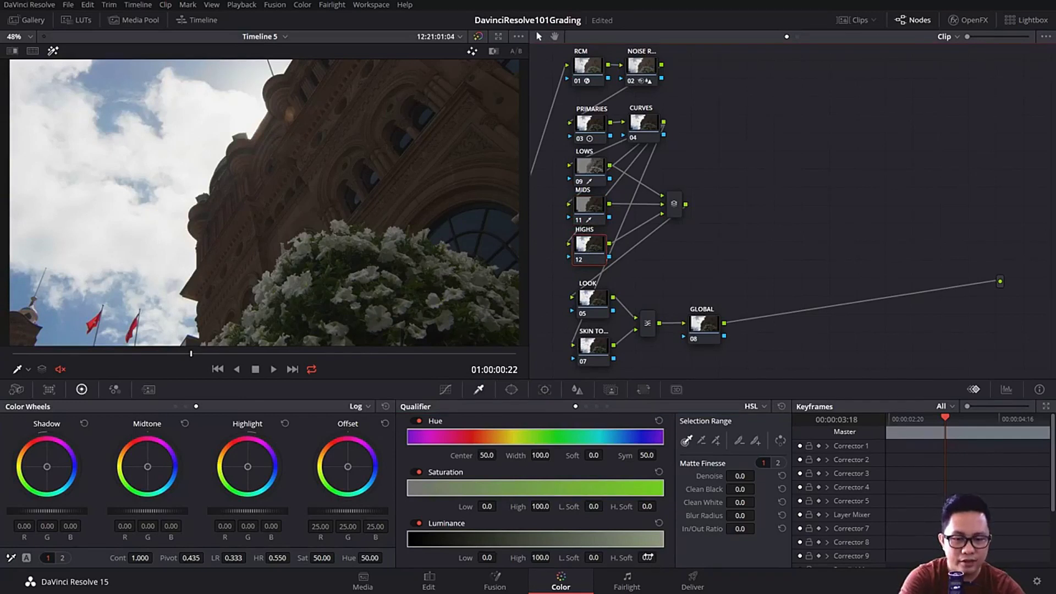
drag(647, 557, 665, 557)
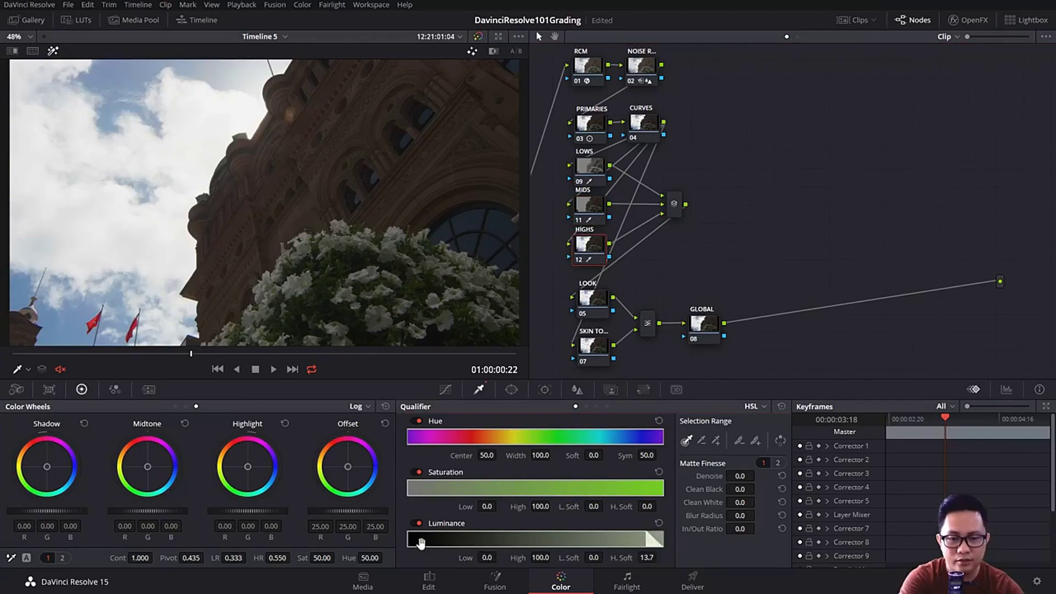
drag(408, 540, 566, 548)
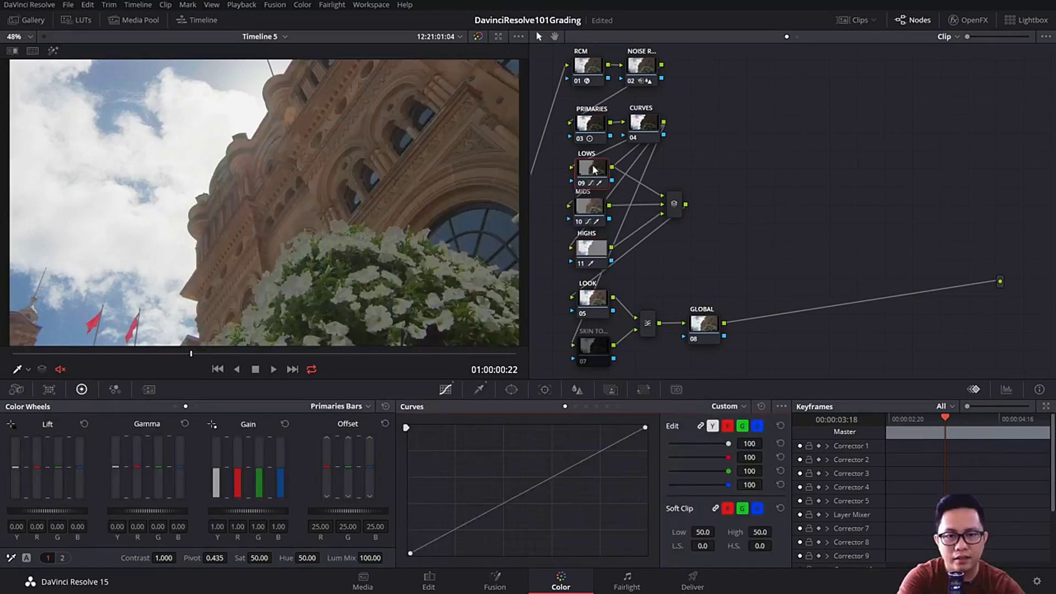
Lower the MIDS node's curve control point to temper its midtone brightening.
click(589, 207)
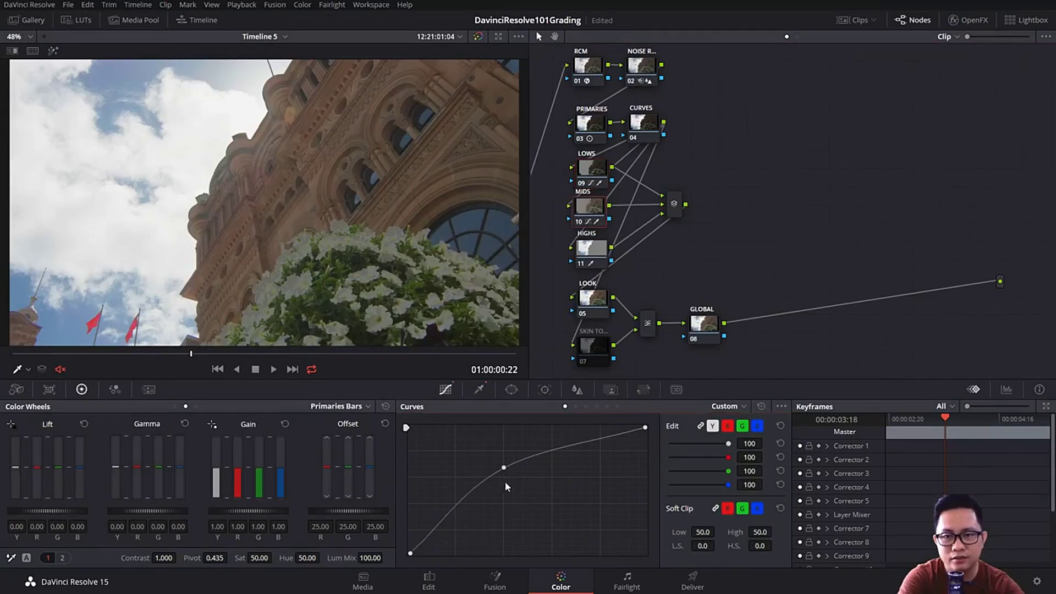
mouse_move(505, 467)
mouse_down()
mouse_move(512, 486)
mouse_move(490, 473)
mouse_up()
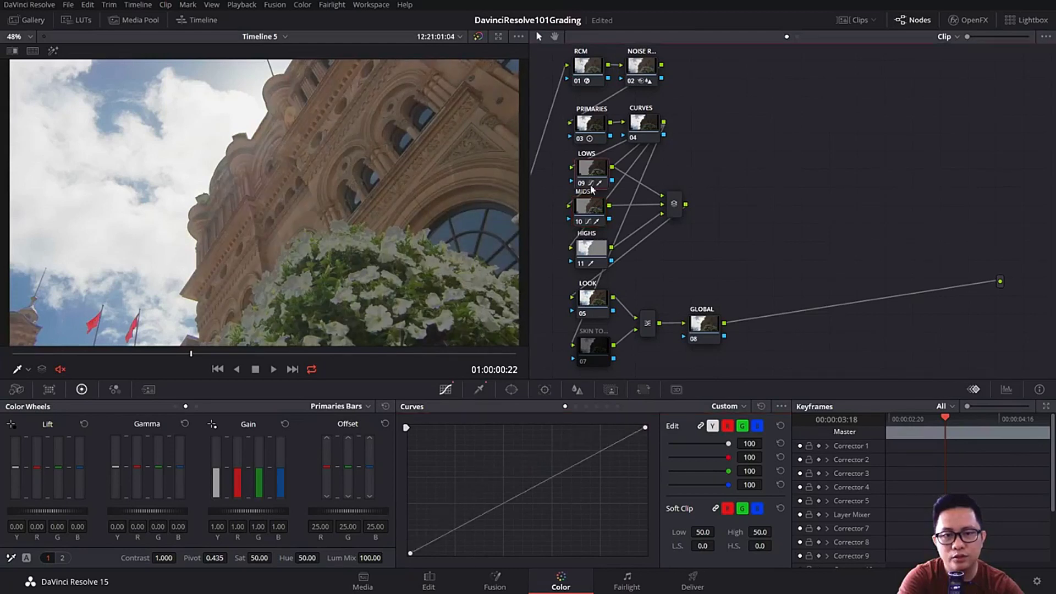
click(591, 248)
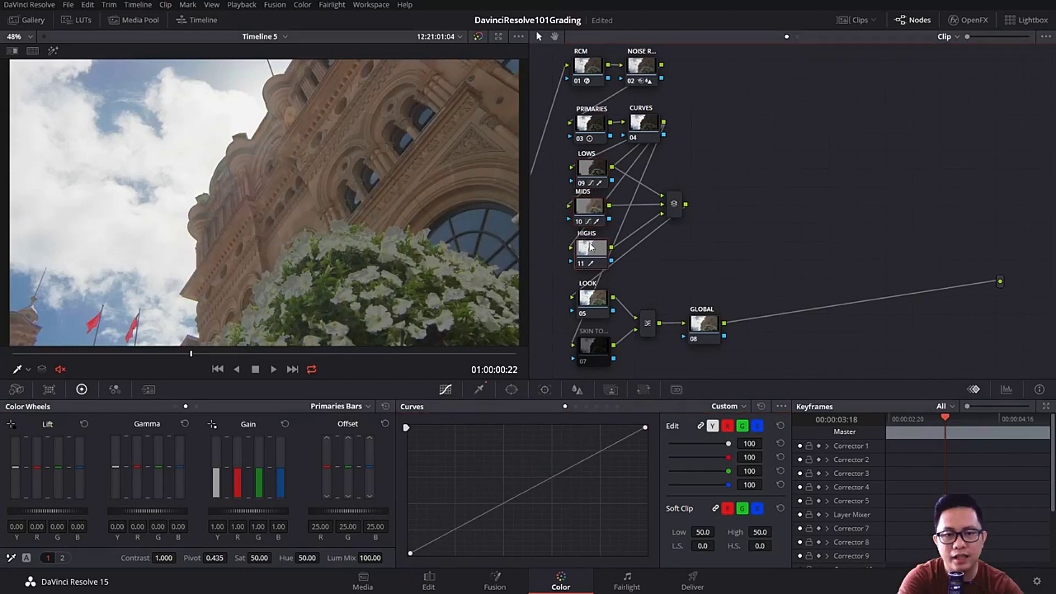
click(588, 206)
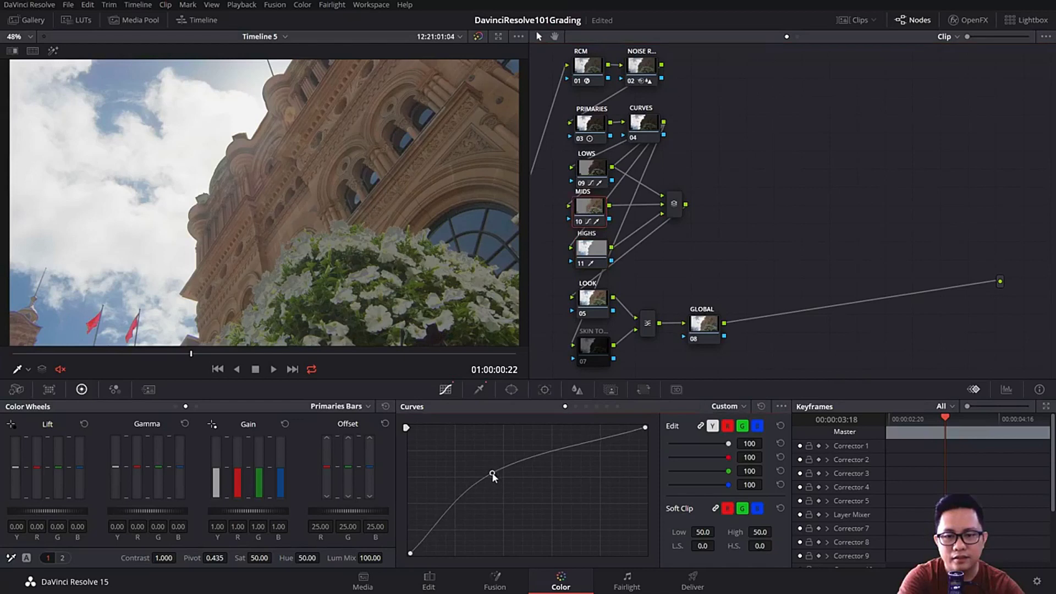
drag(491, 472, 491, 473)
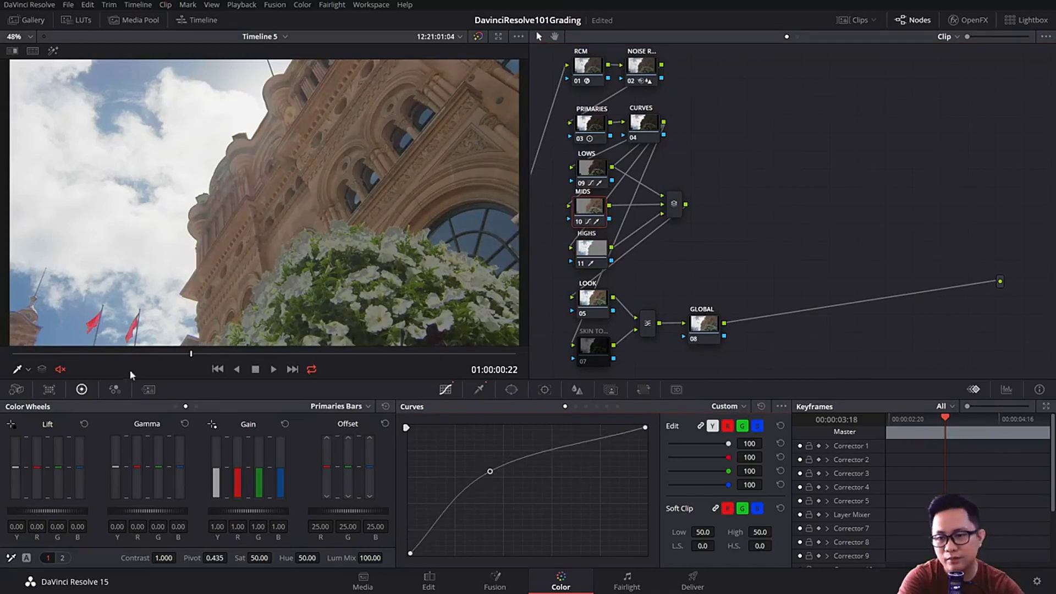
Jump to a later frame, compare the LOWS, MIDS and HIGHS nodes, then select CURVES.
click(353, 353)
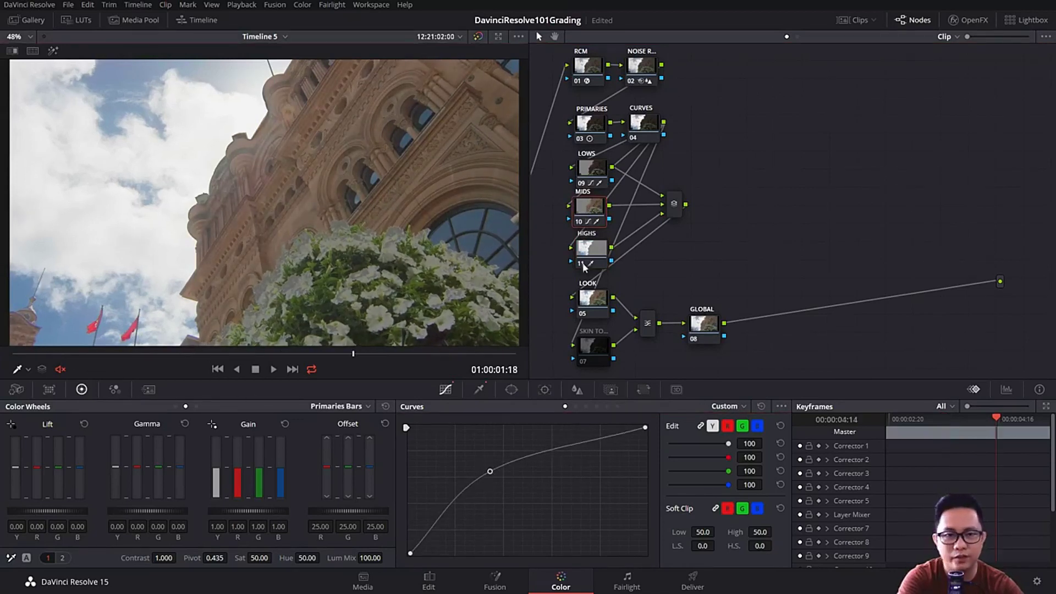
click(596, 171)
click(589, 251)
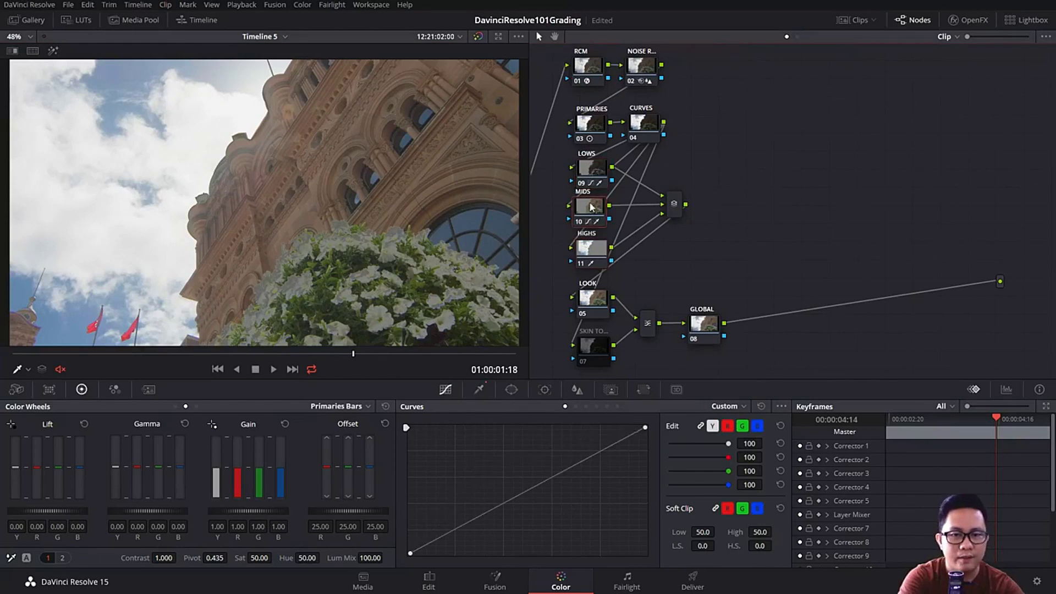
click(597, 177)
click(586, 212)
click(593, 255)
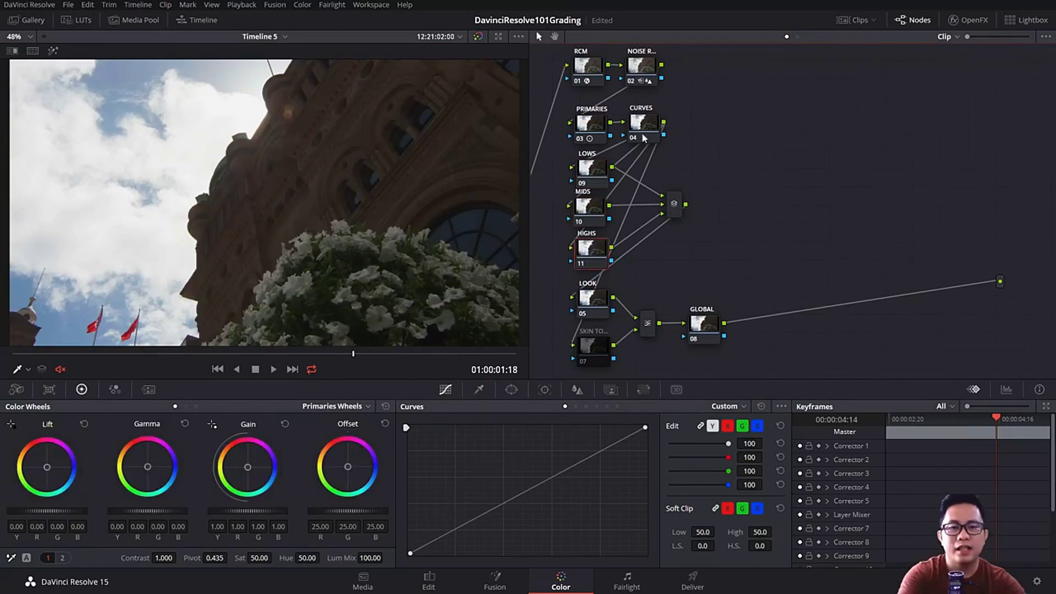
click(642, 126)
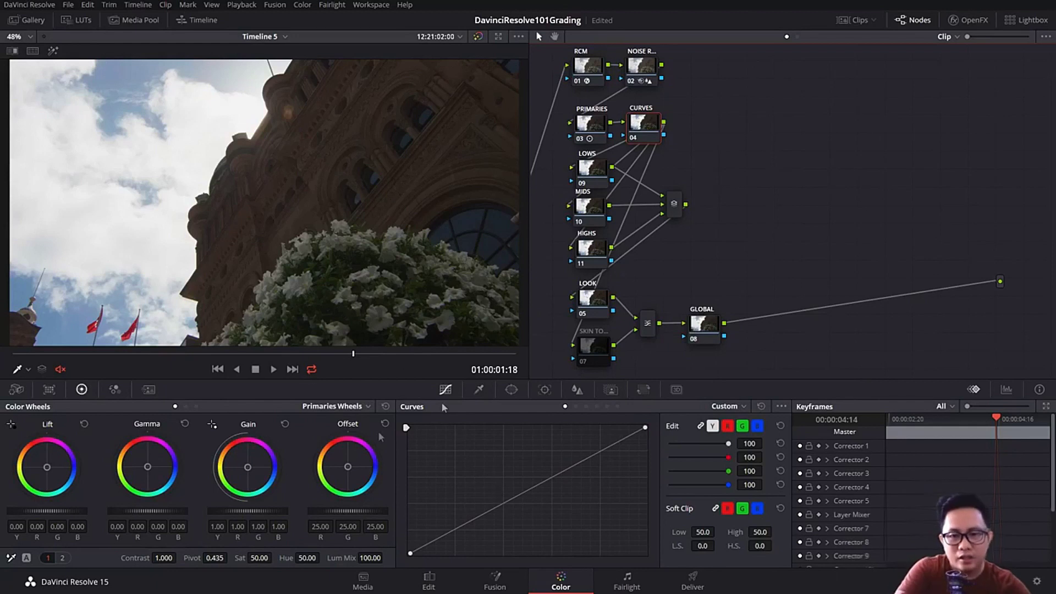
On the CURVES node, add shadow and midtone points to the curve and raise them to lift the shadows.
click(28, 368)
click(65, 407)
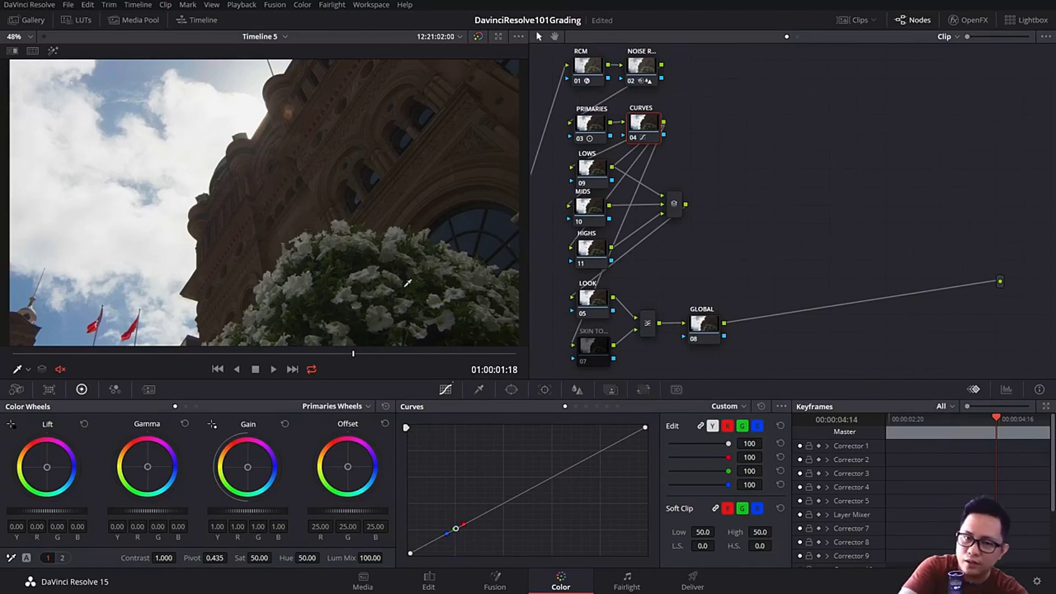
click(503, 503)
drag(455, 528, 445, 516)
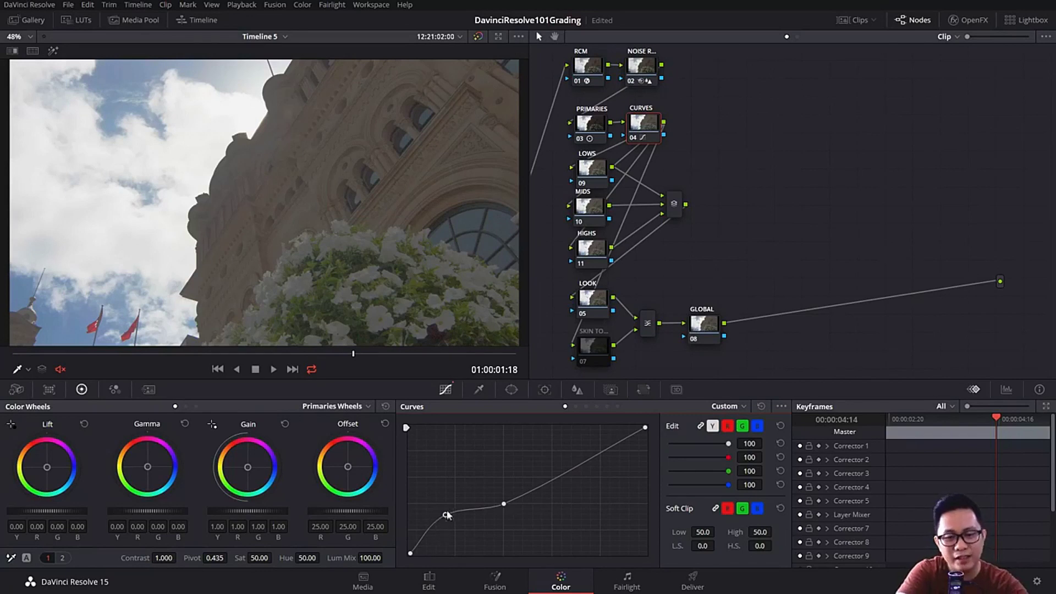
drag(447, 515, 450, 518)
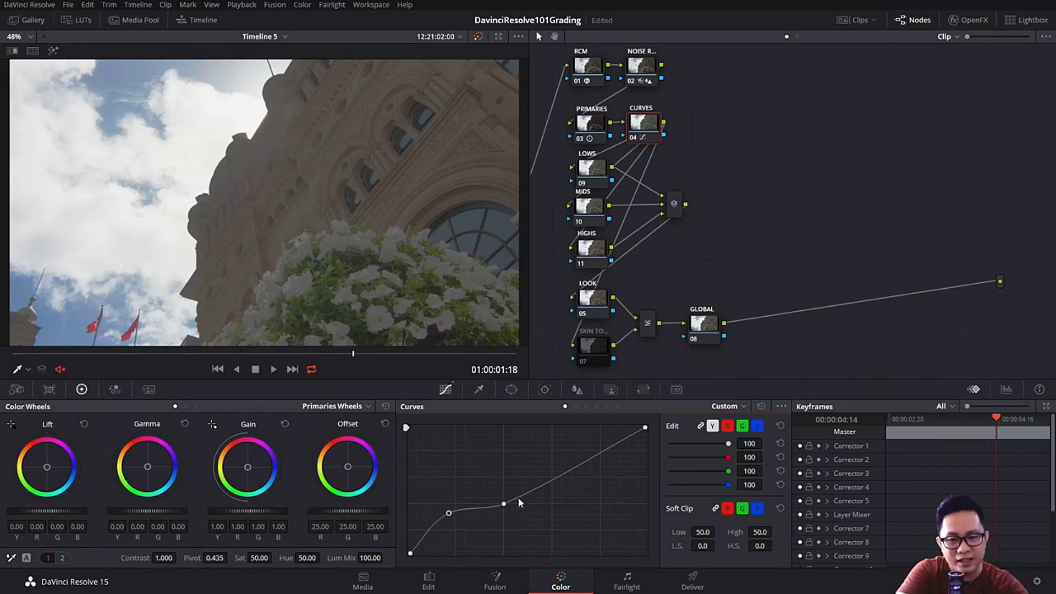
click(553, 478)
mouse_move(503, 504)
mouse_down()
mouse_move(495, 477)
mouse_move(493, 488)
mouse_up()
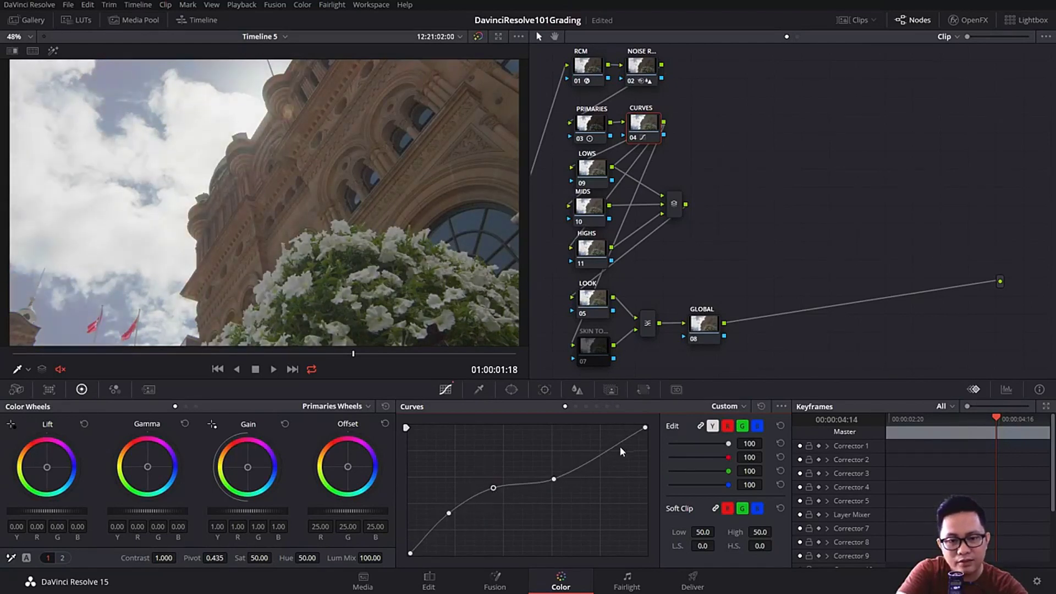
Add a highlight point and fine-tune the shadow, midtone and highlight points into an S-curve.
click(601, 452)
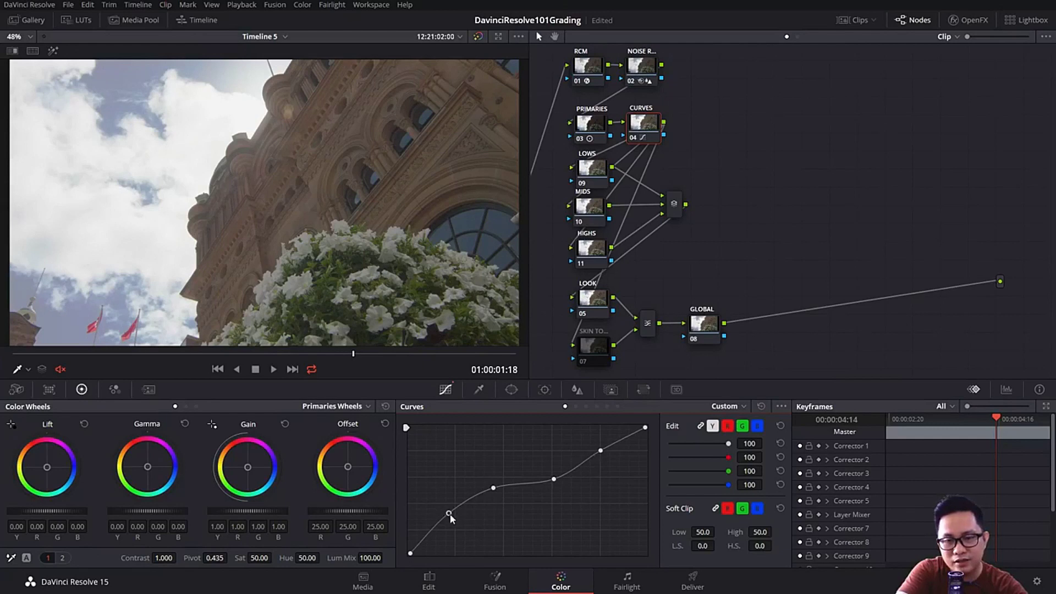
drag(449, 514, 449, 521)
drag(493, 488, 491, 486)
mouse_move(554, 480)
mouse_down()
mouse_move(549, 472)
mouse_move(555, 483)
mouse_up()
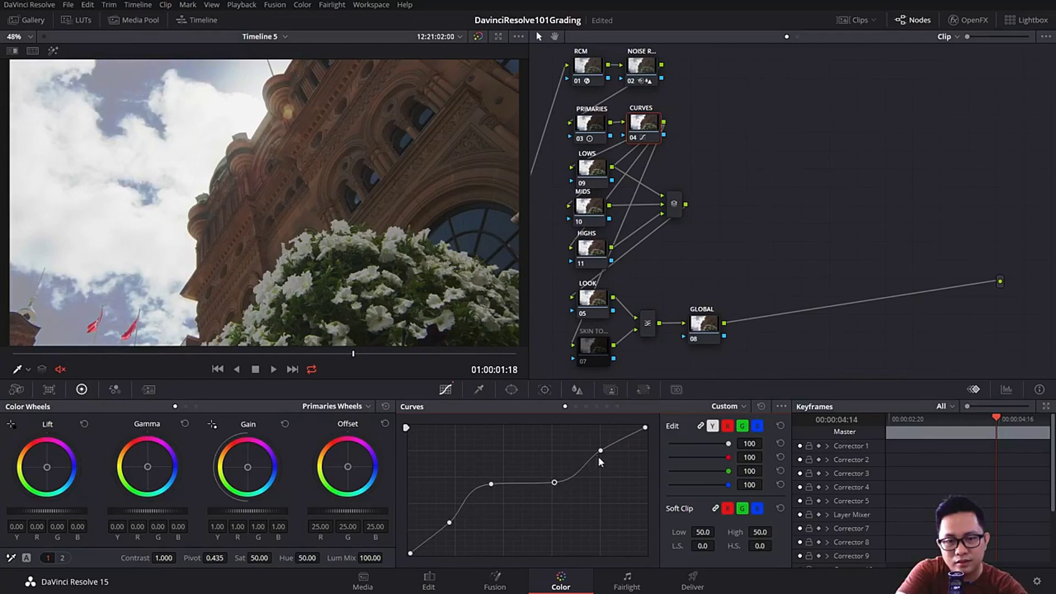
drag(603, 453, 603, 452)
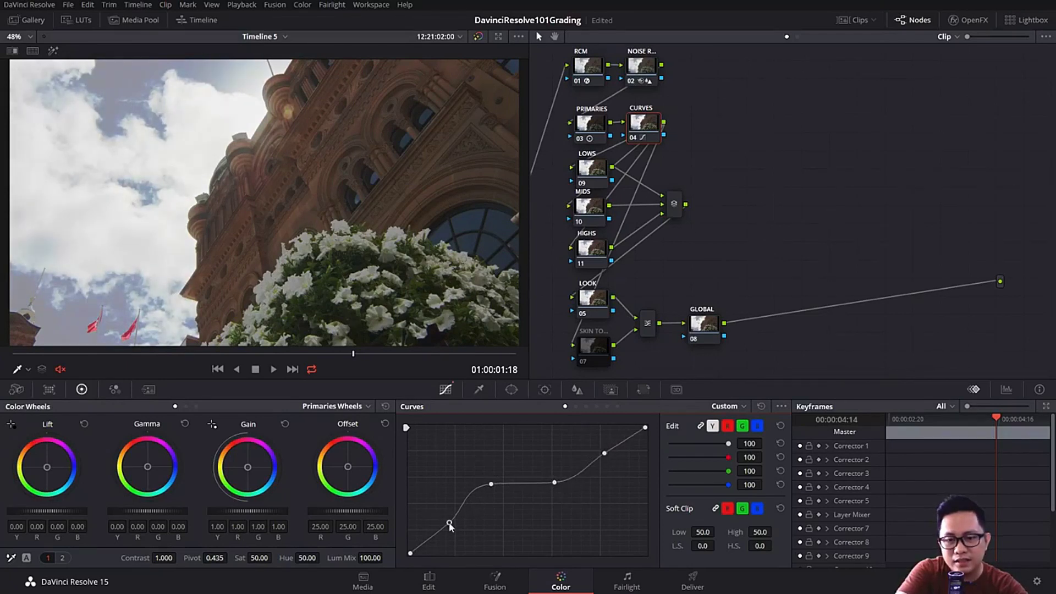
drag(449, 522, 445, 519)
mouse_move(491, 486)
mouse_down()
mouse_move(491, 496)
mouse_move(491, 487)
mouse_up()
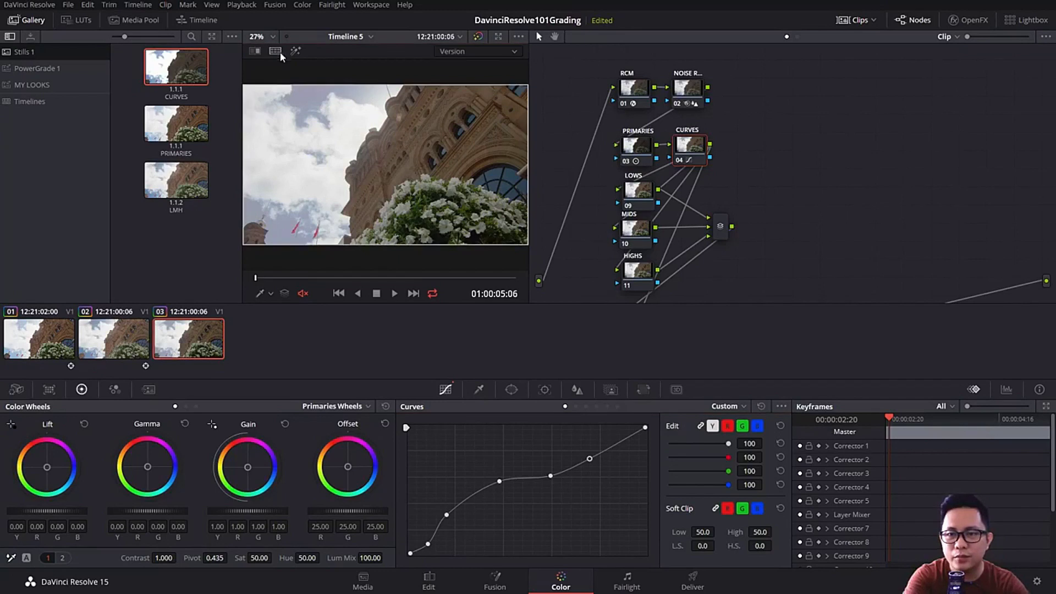
Select clips 01 through 03 and show their split-screen comparison in the full-screen viewer.
click(46, 345)
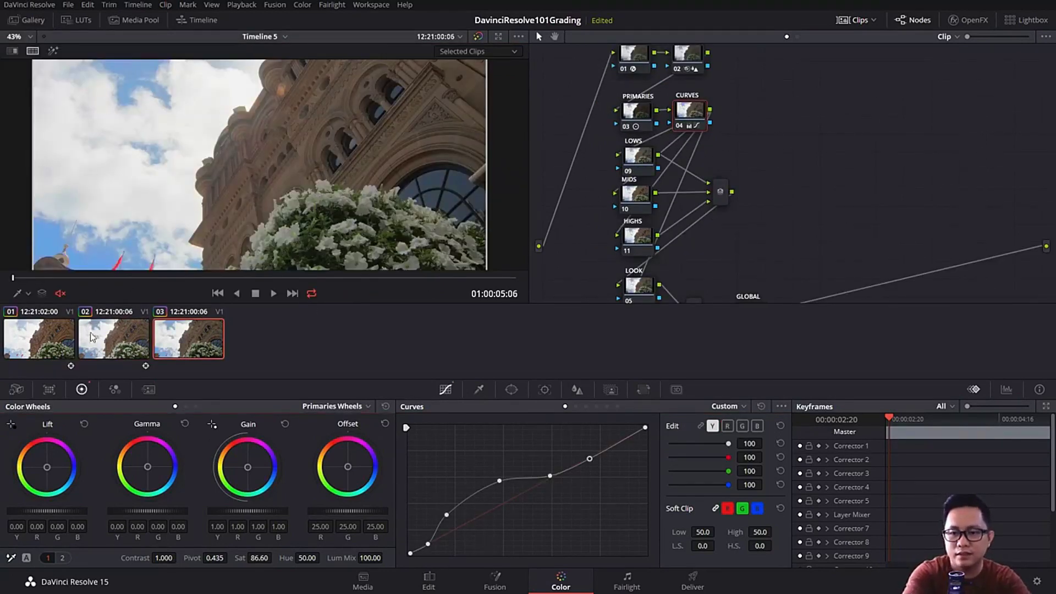
click(63, 337)
shift+click(195, 337)
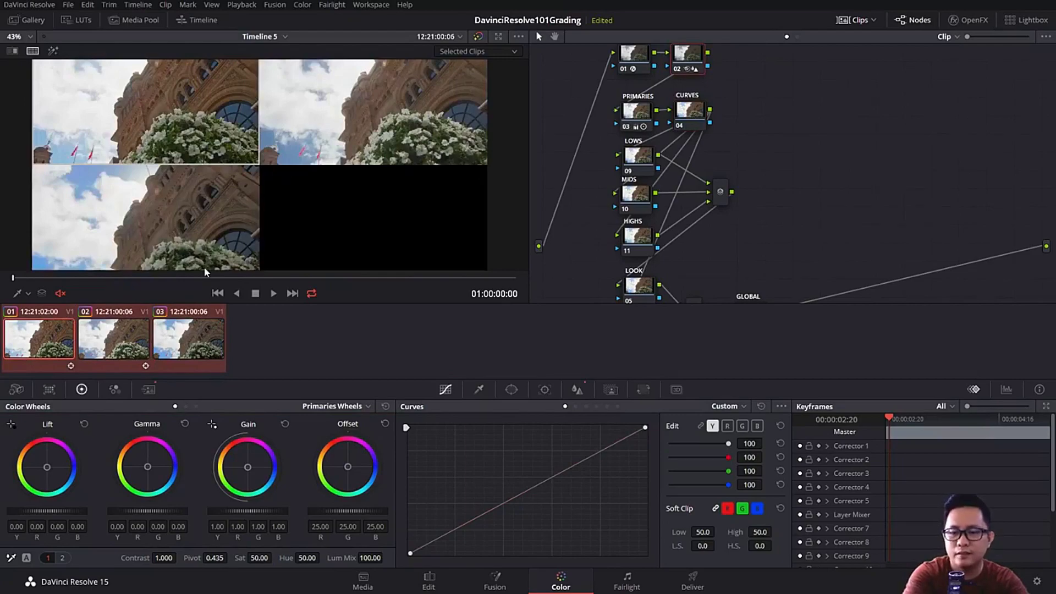
key(ctrl+f)
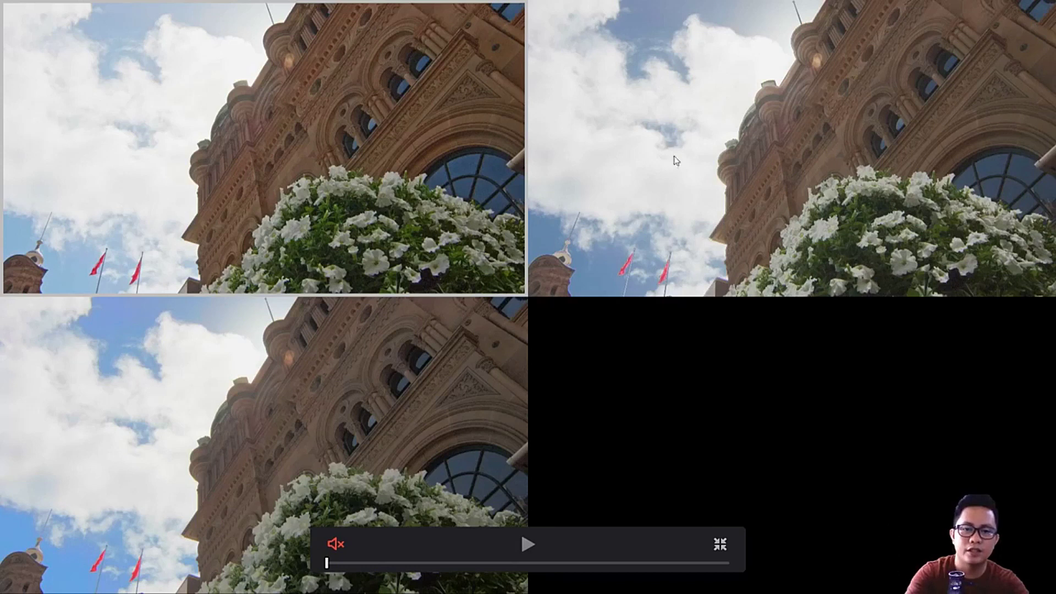
click(414, 421)
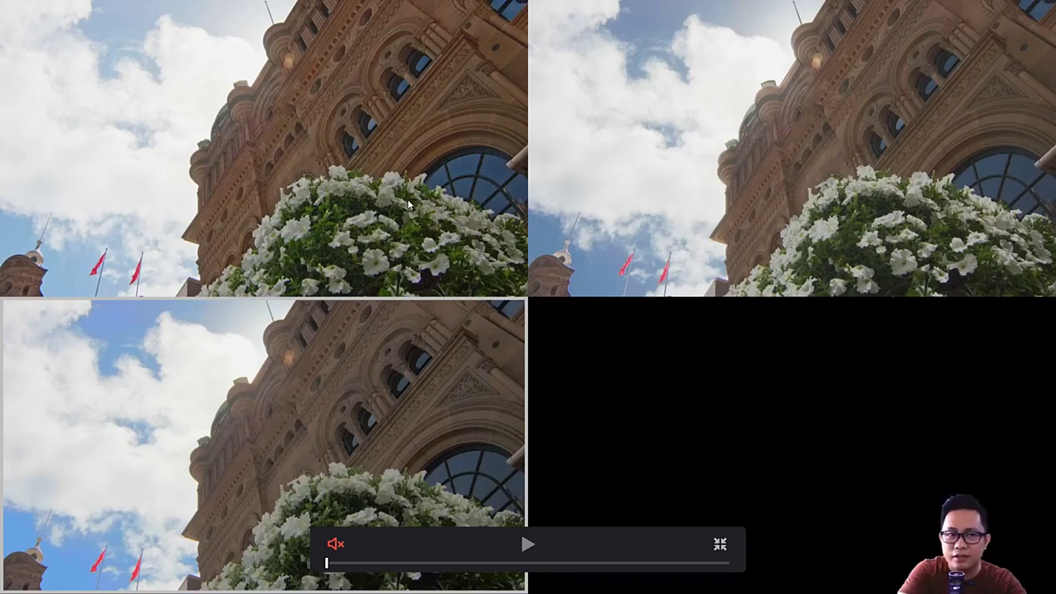
click(720, 544)
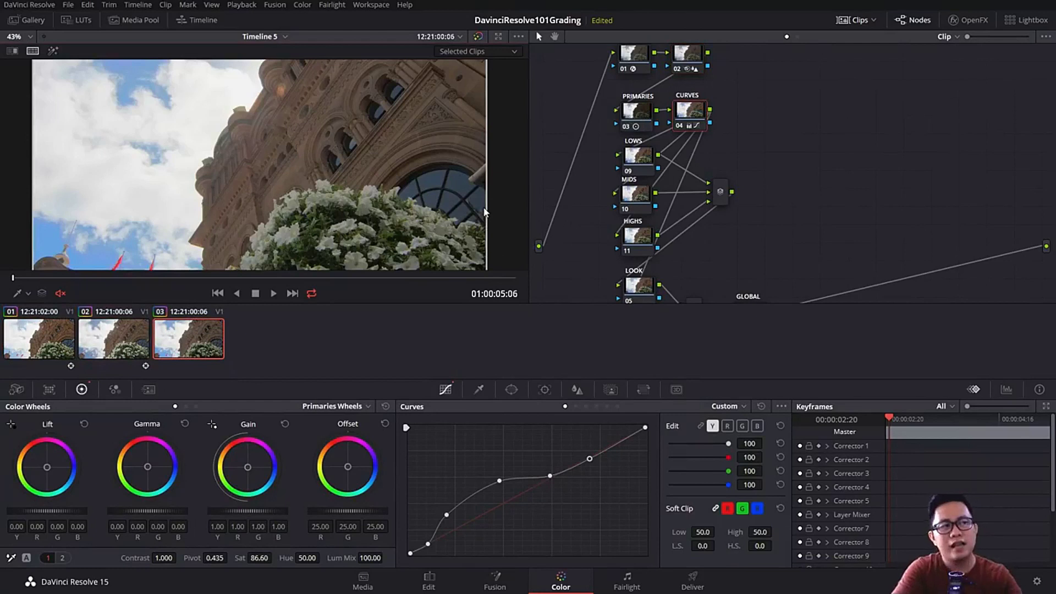